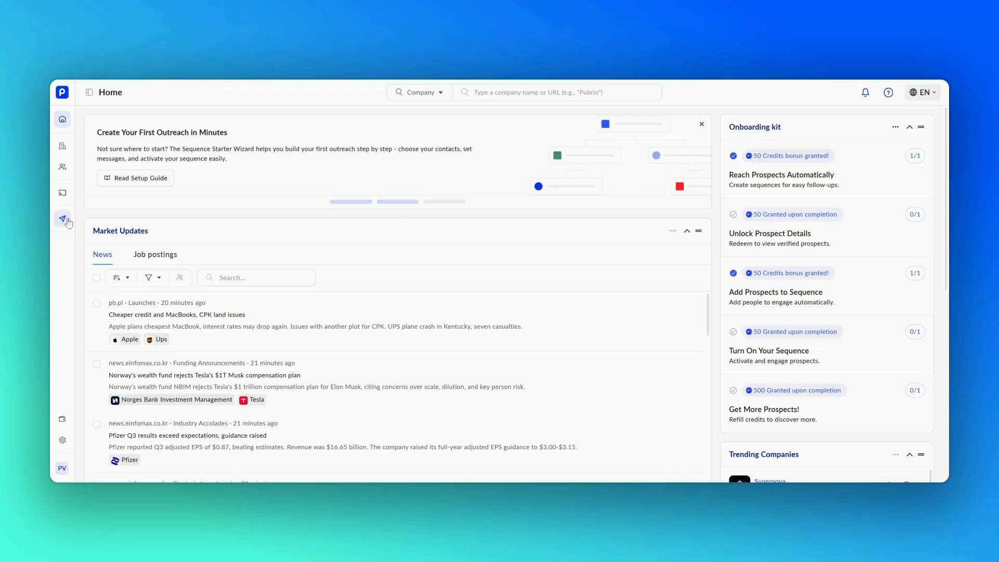
Step: Open the Sequence overview from the left sidebar
click(62, 219)
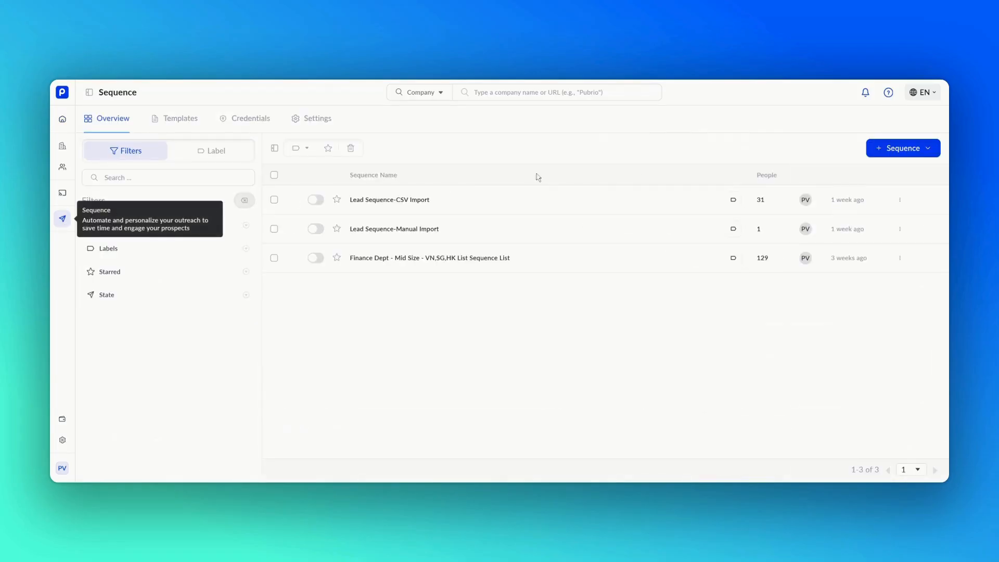
Step: Create a blank sequence from scratch named 'SG Retail - C-Level'
click(876, 155)
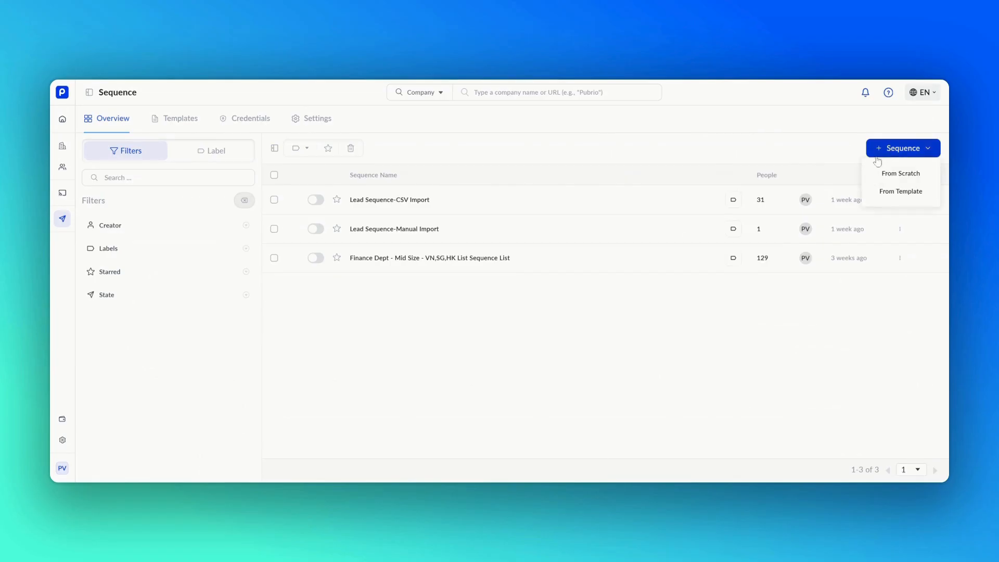
click(880, 180)
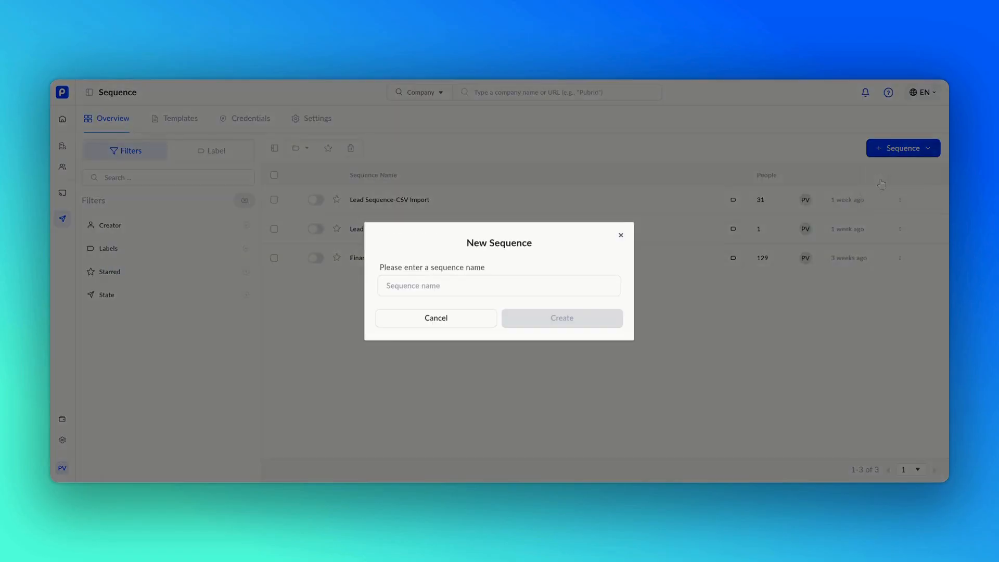
click(560, 284)
text(S)
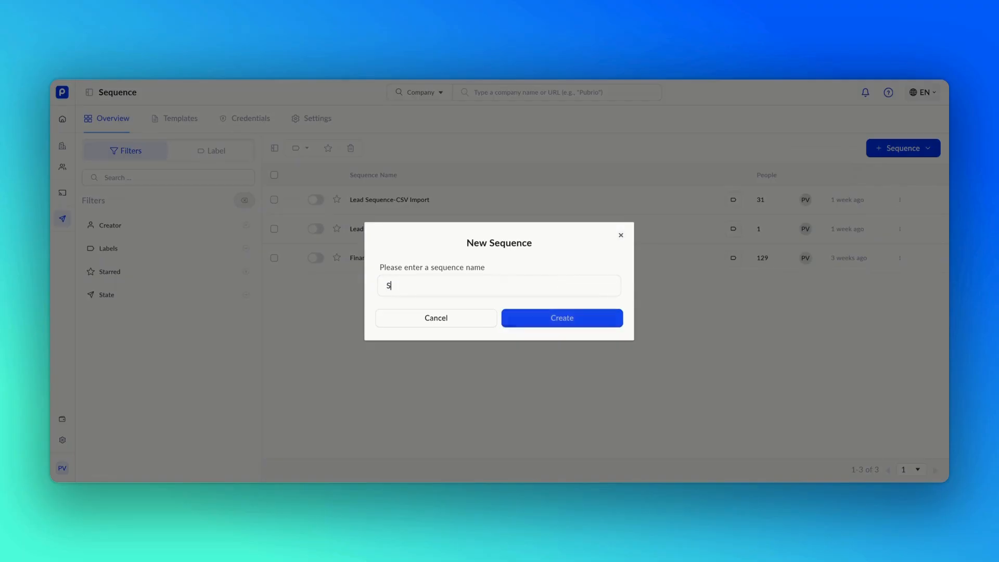
text(G Retail - )
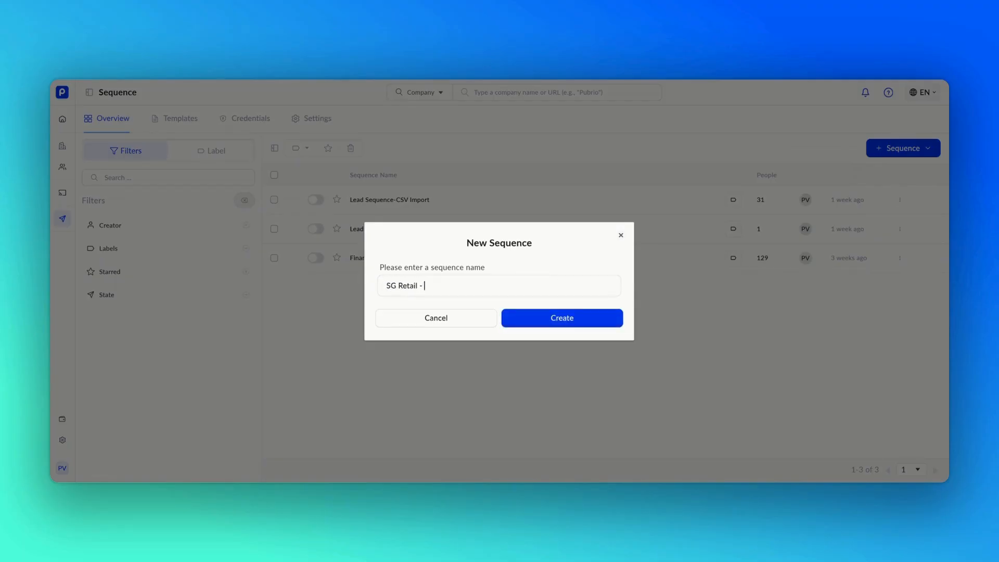
text(C-Level)
click(562, 321)
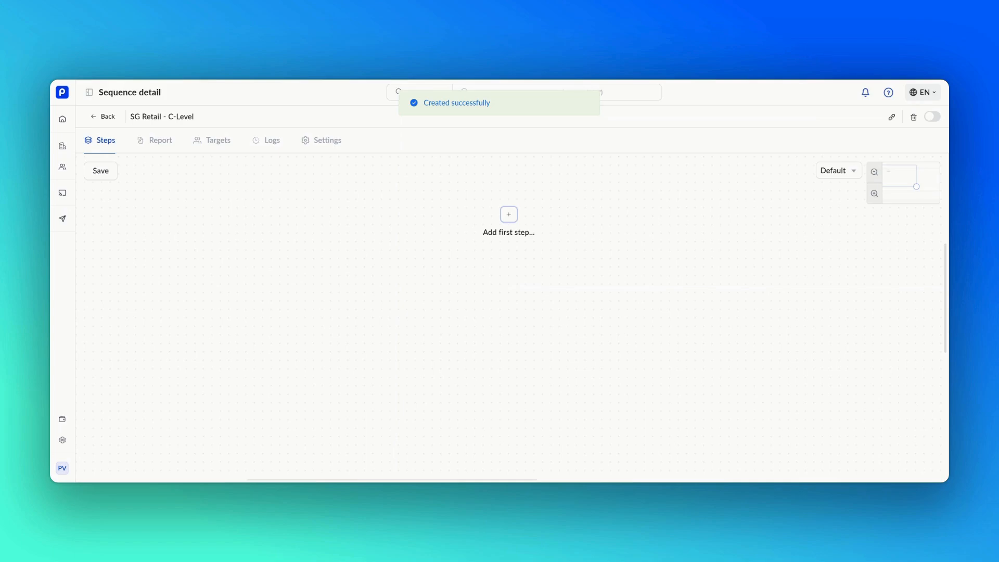
Step: Add a Send Email action as the sequence's first step
click(509, 218)
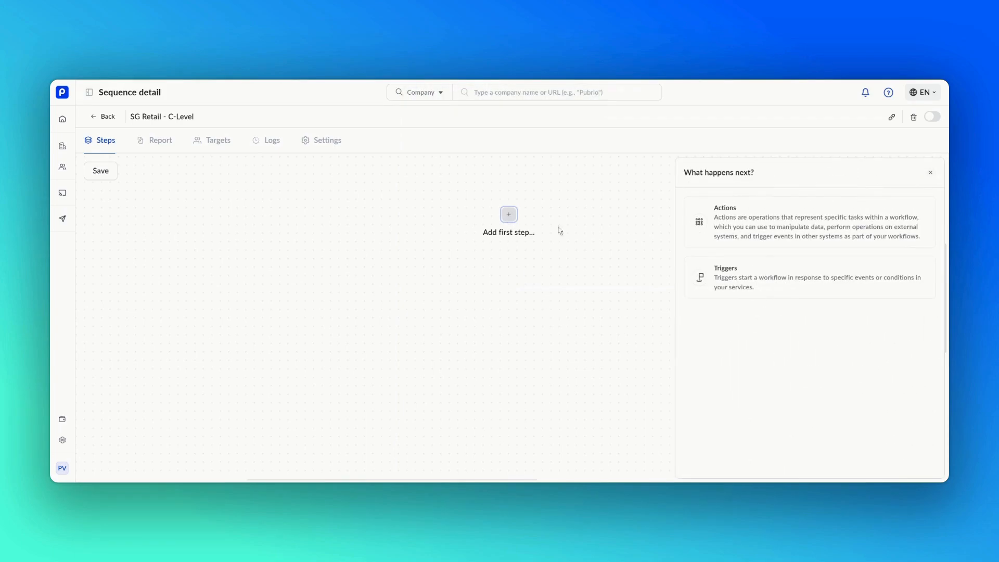
click(697, 240)
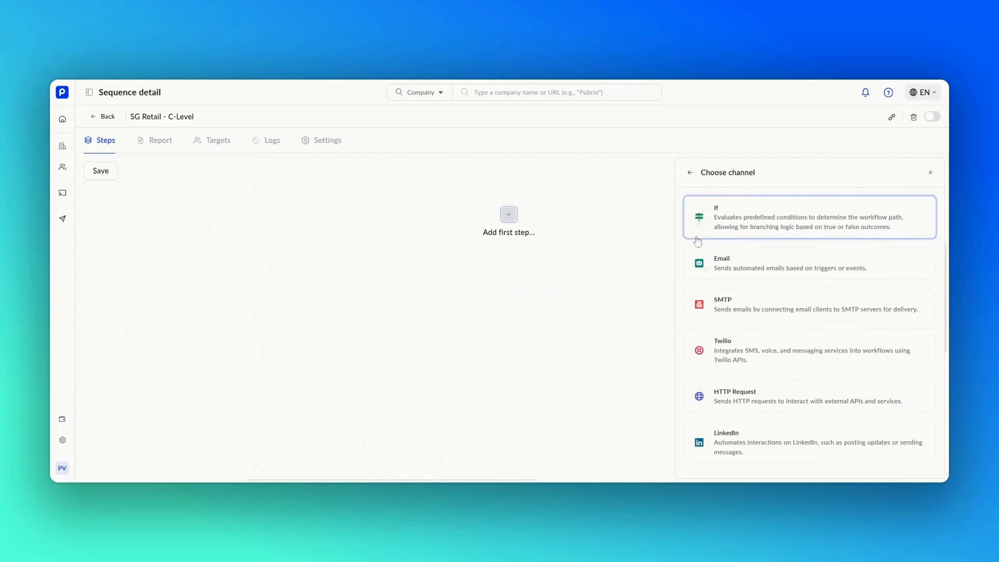
click(701, 267)
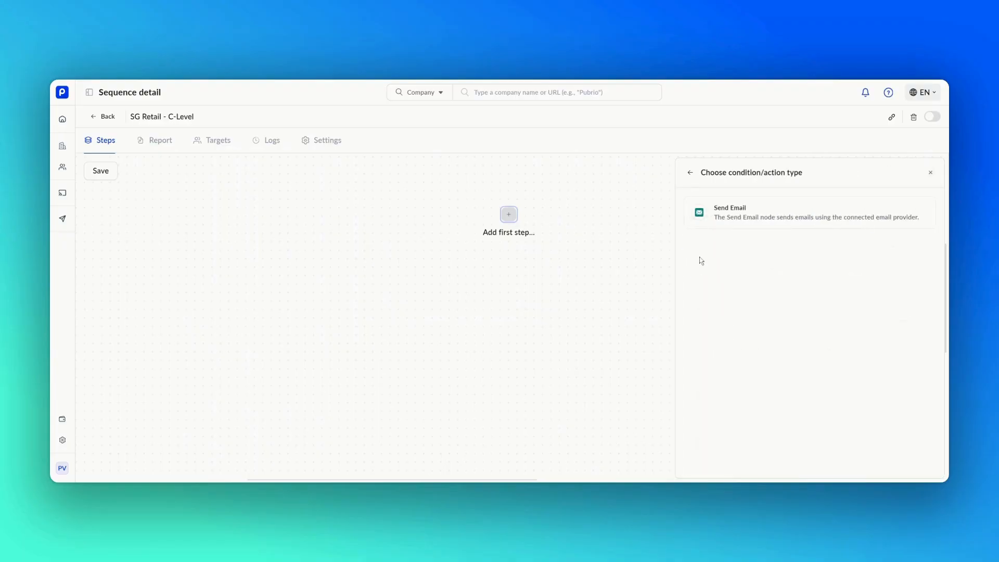
click(696, 219)
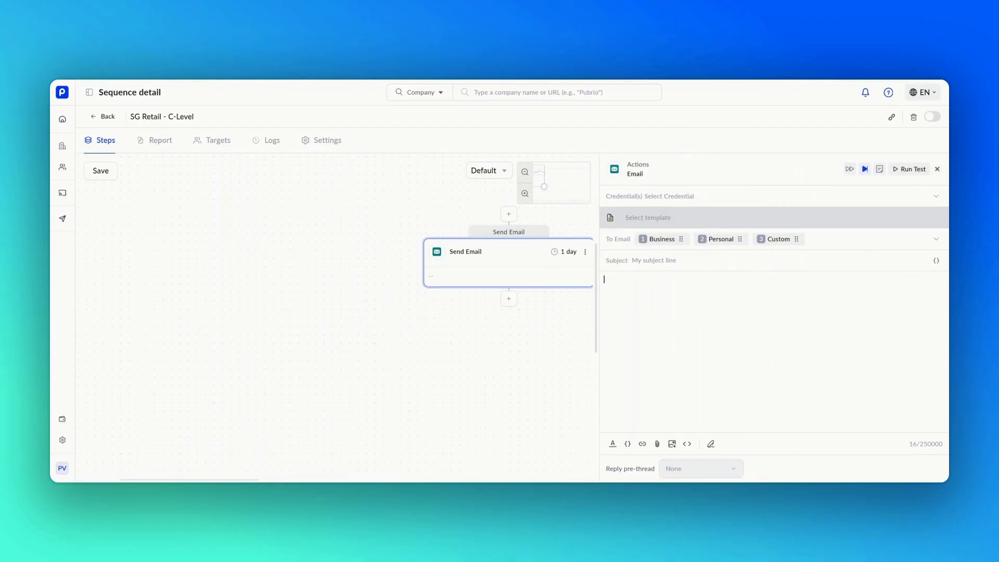
click(692, 202)
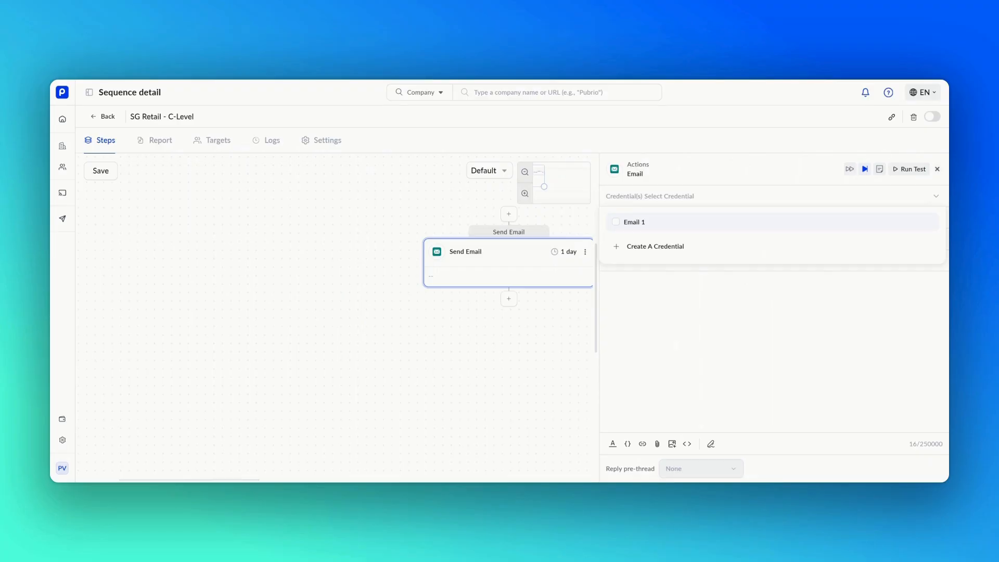
Step: Choose Email 1 as the sending credential and preview templates without applying one
click(691, 226)
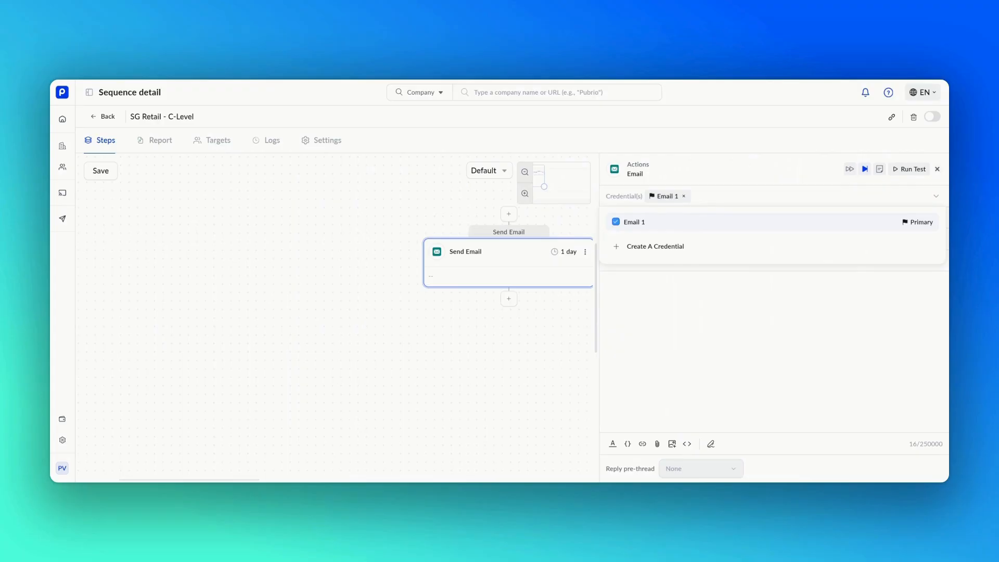
click(700, 208)
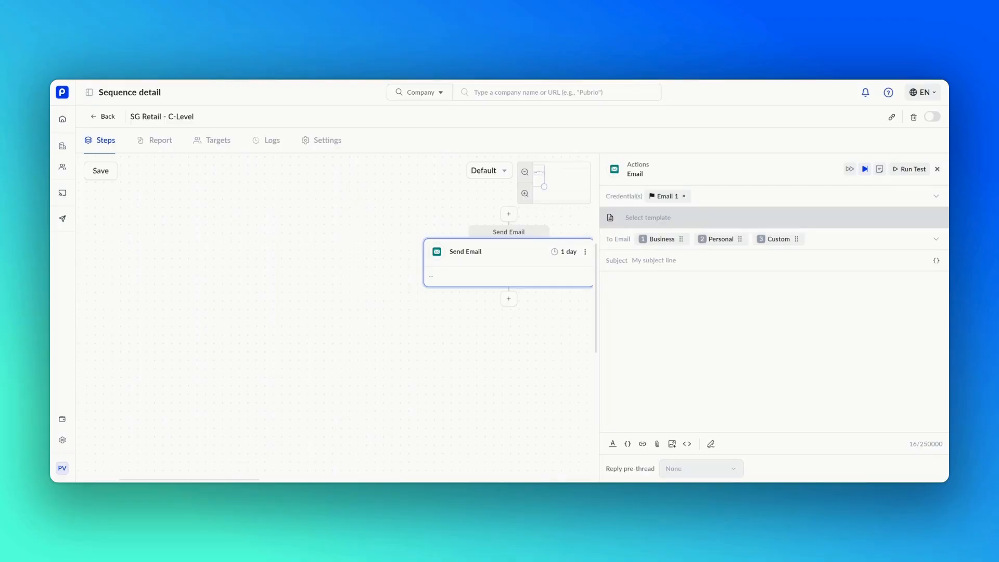
click(700, 222)
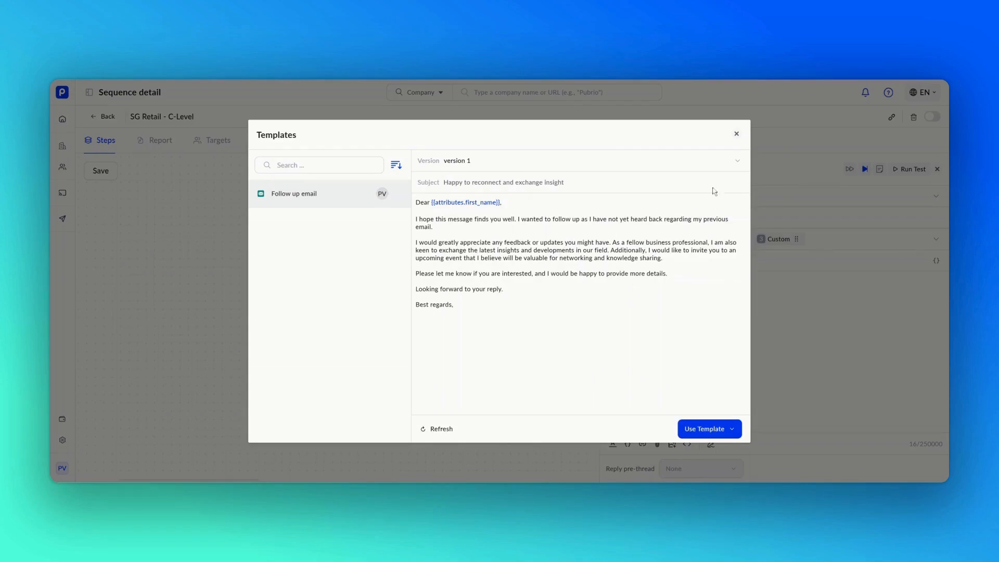
click(736, 135)
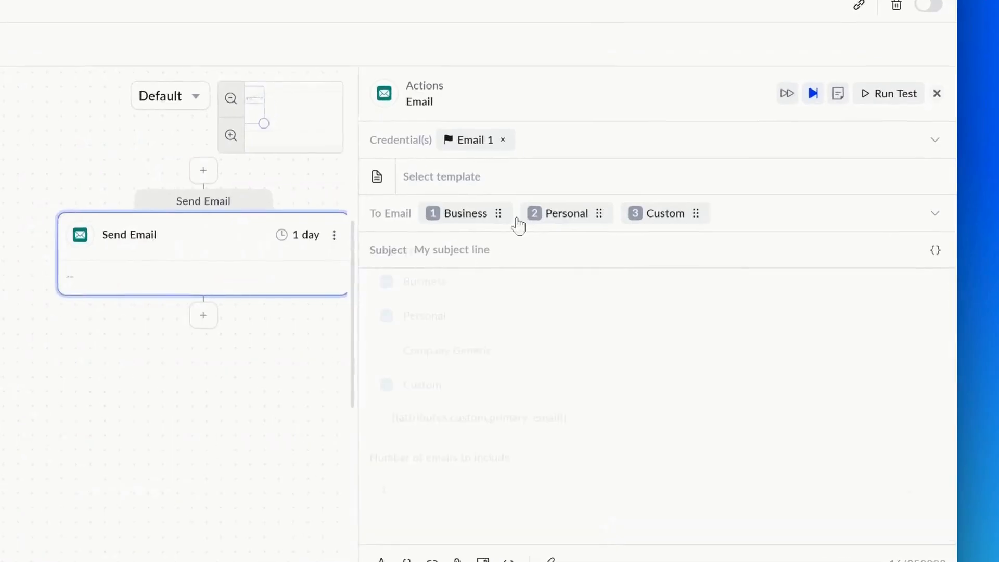
Step: Add a colleague's company e-mail address as a CC recipient on the Send Email step
click(692, 246)
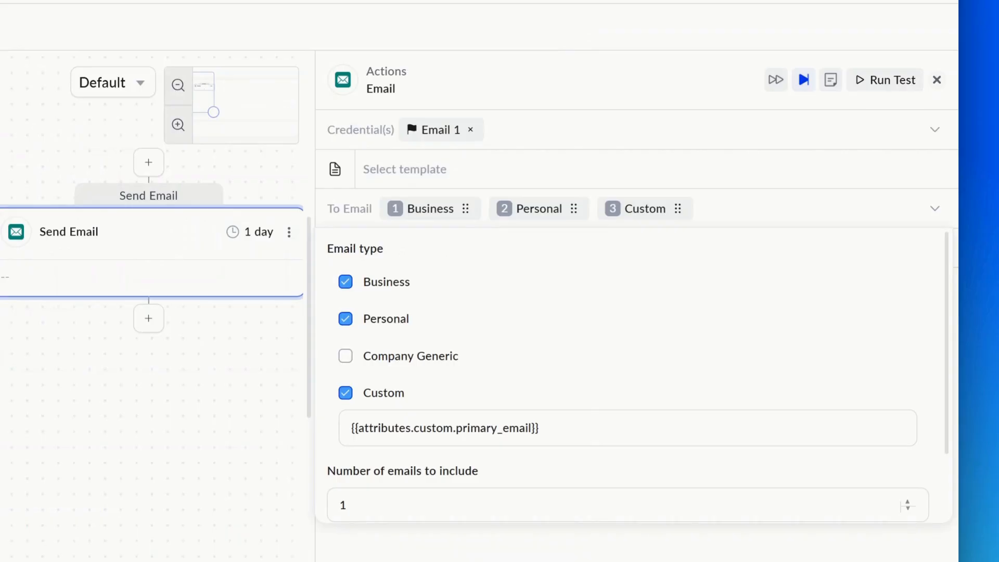
scroll(495, 370, down, 2)
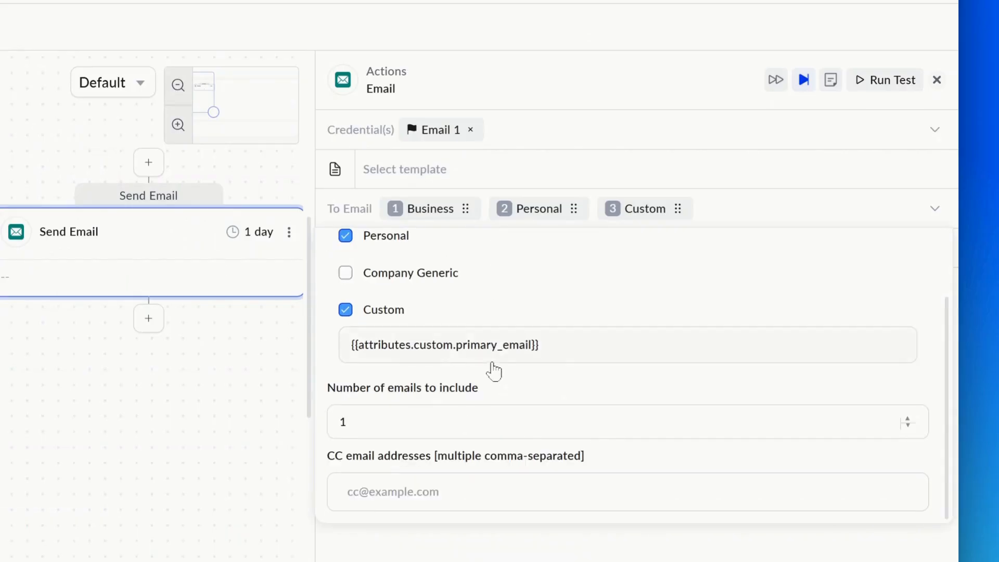
click(495, 496)
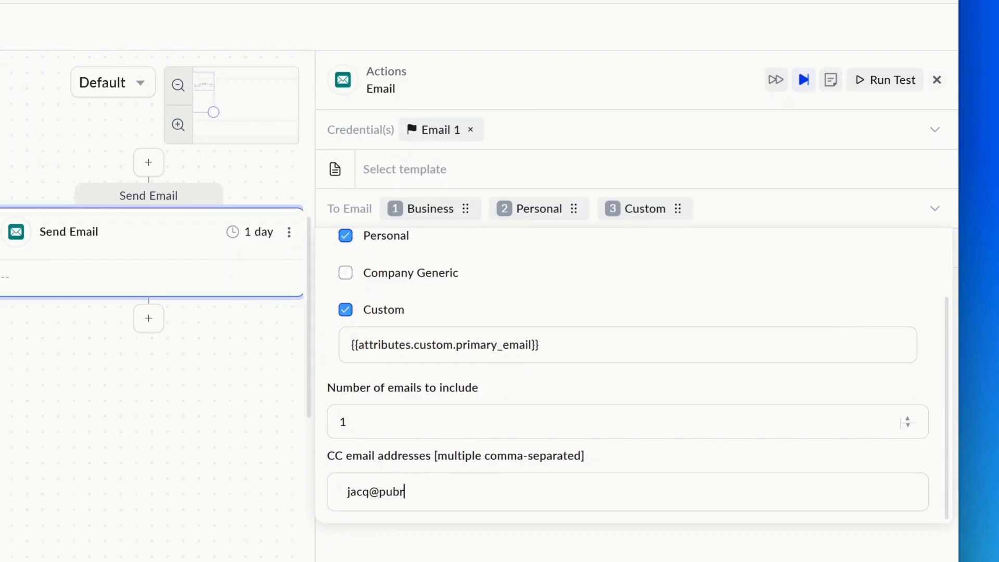
key(Return)
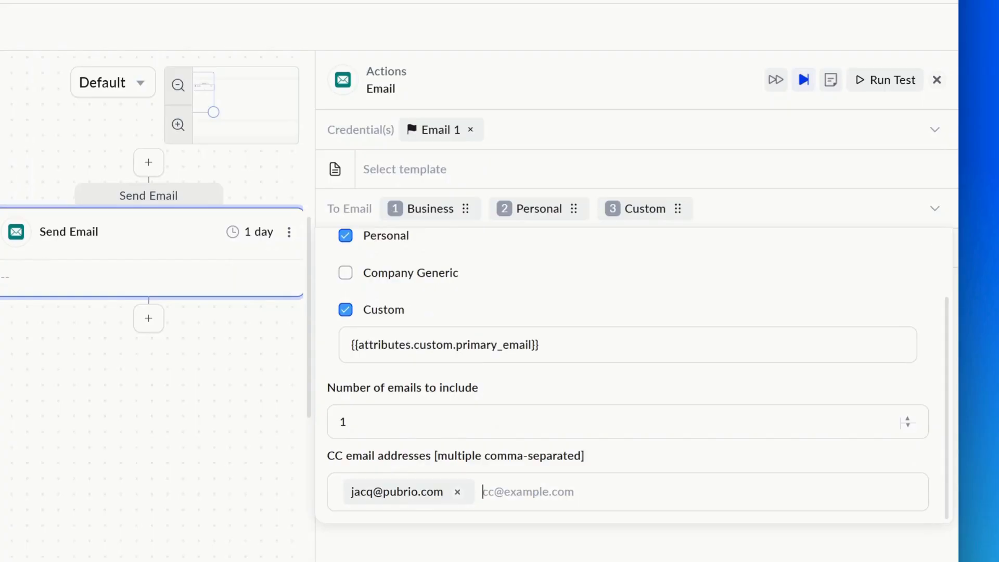
click(823, 212)
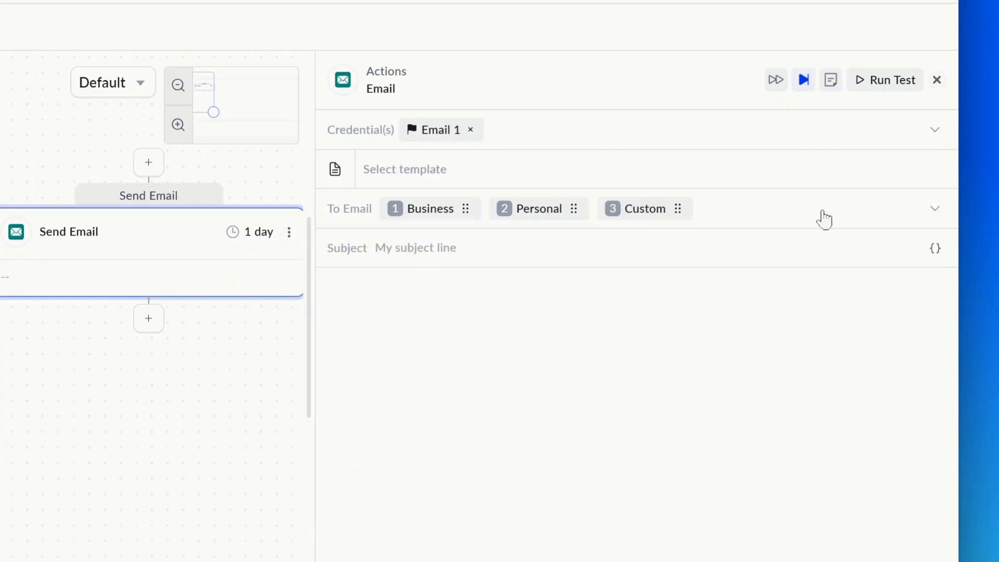
click(817, 246)
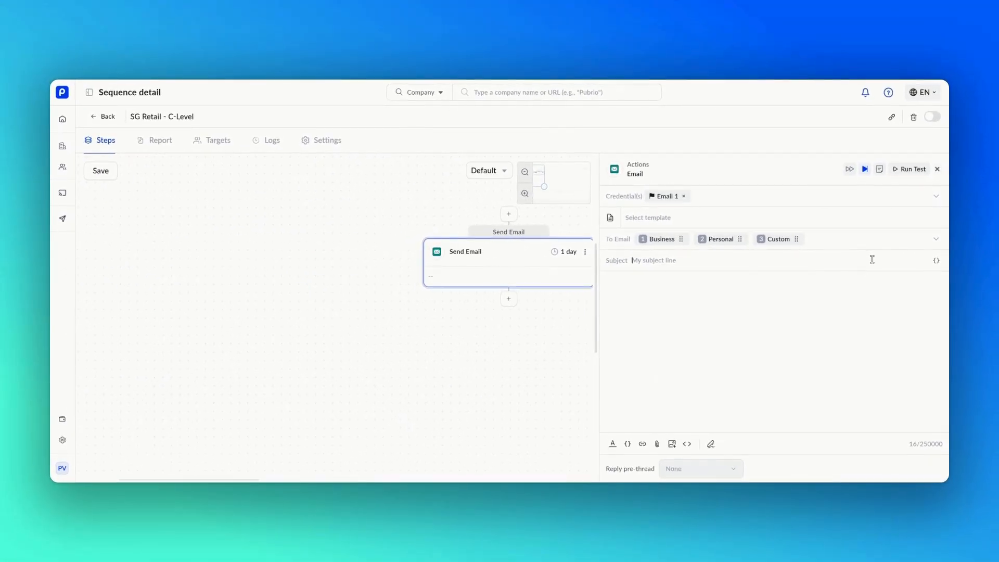
Step: Enter the subject 'Unlock Retail Growth Opportunities in Singapore' and a body beginning 'Hi I hope'
text(Unlock Retail Growth Opportunities in Singapore)
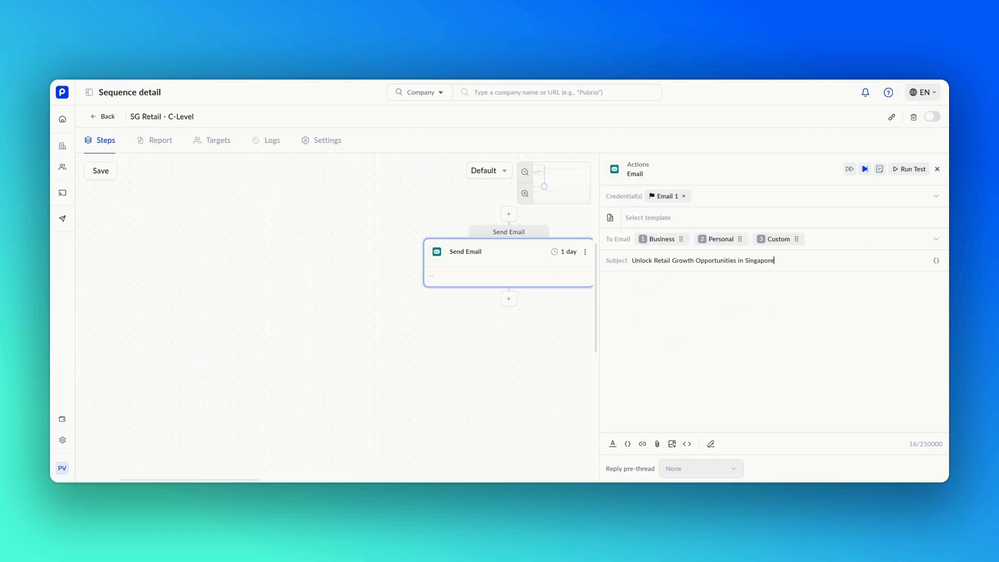
click(886, 294)
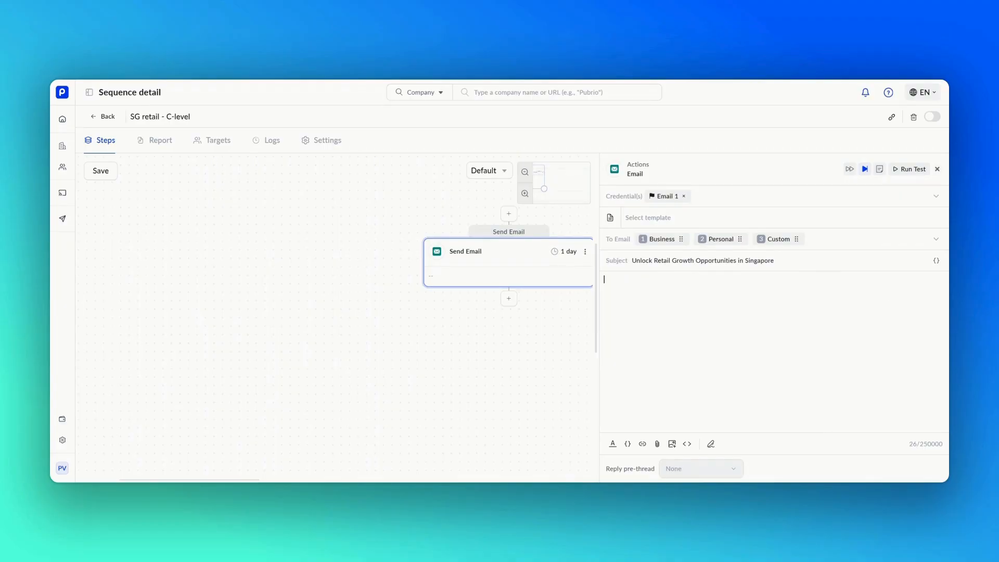
text(H)
text(i )
text(I hope)
text(this message finds you well. I wanted to reach out and say hello from Pubrio, and also to check in on how things are evolving in the retail industry from your perspective. With so many shifts happening lately, I'm curious to hear your insights on the latest trends and how they are impacting your business. Looking forward to your thoughts.)
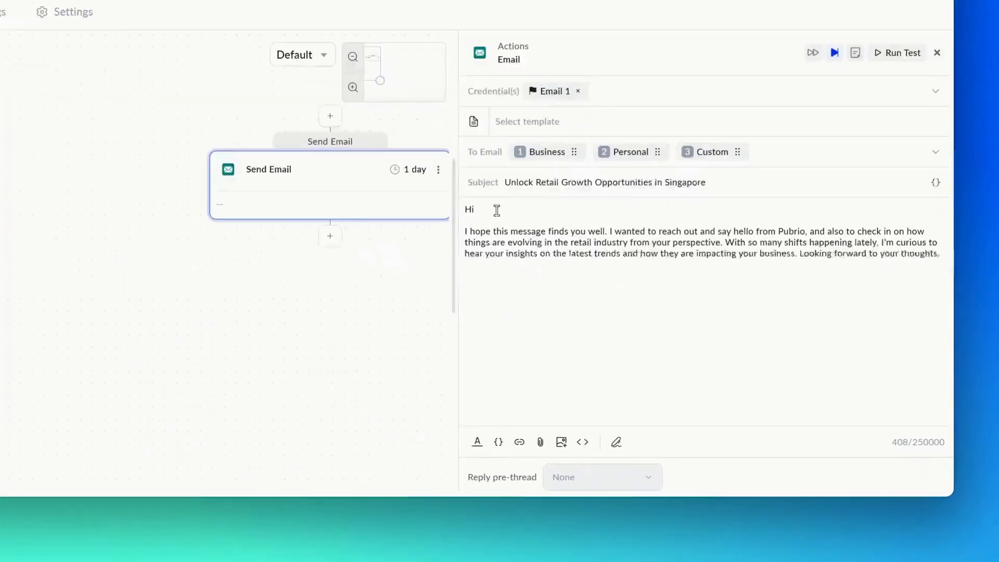
Step: Insert {{attributes.first_name}} after 'Hi' and select the word Pubrio for linking
click(497, 210)
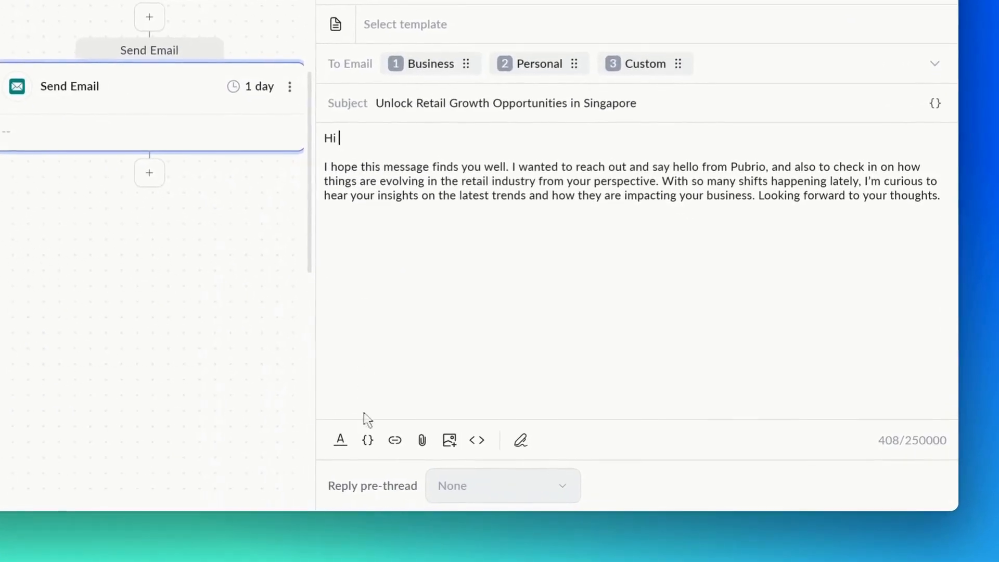
click(366, 450)
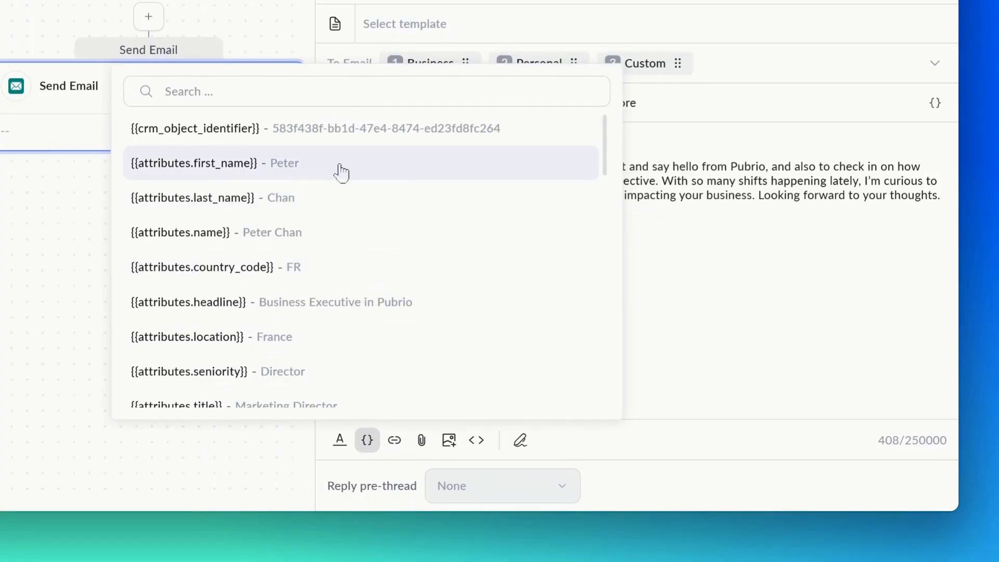
click(341, 172)
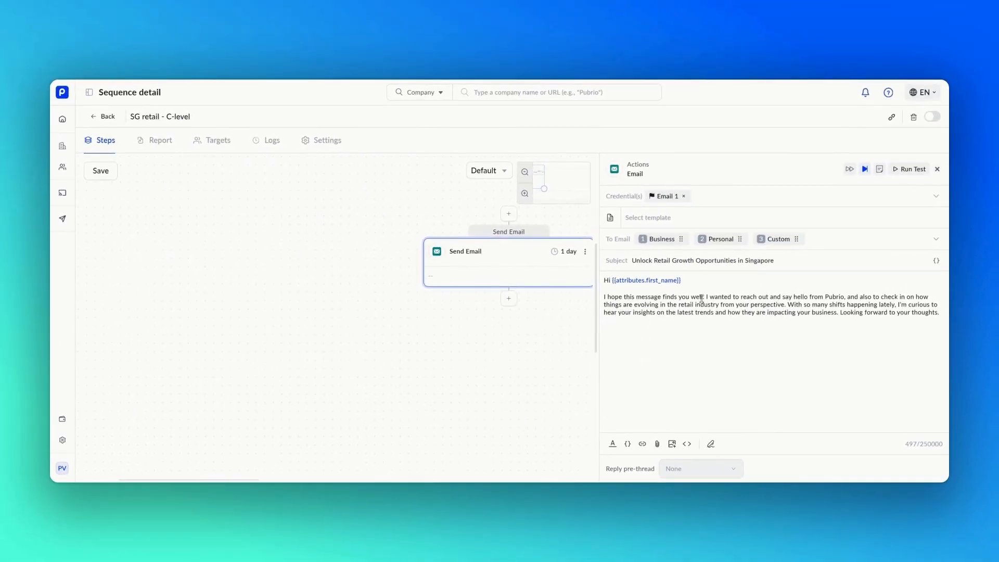
drag(826, 296, 843, 294)
click(643, 444)
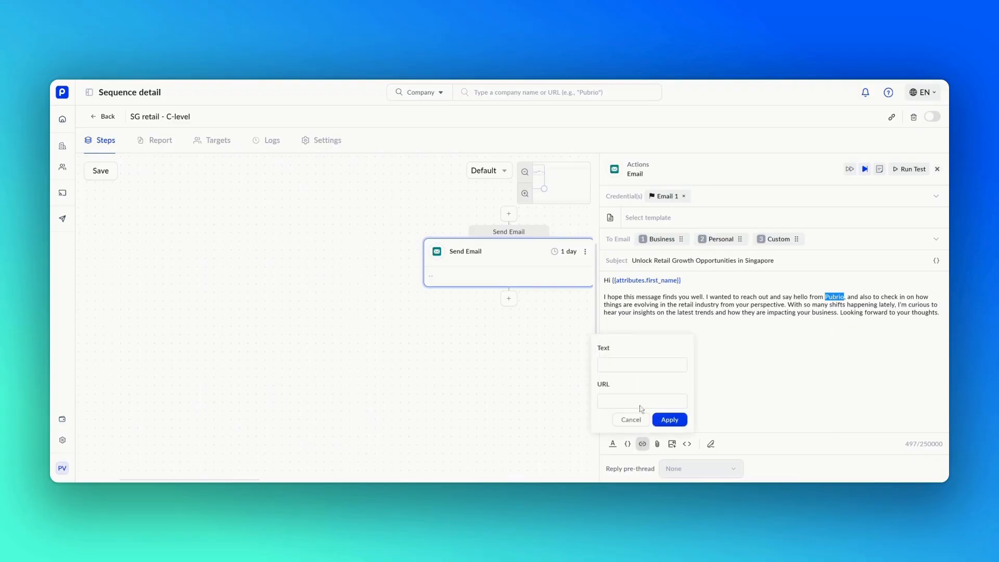
click(638, 369)
text(Pubrio)
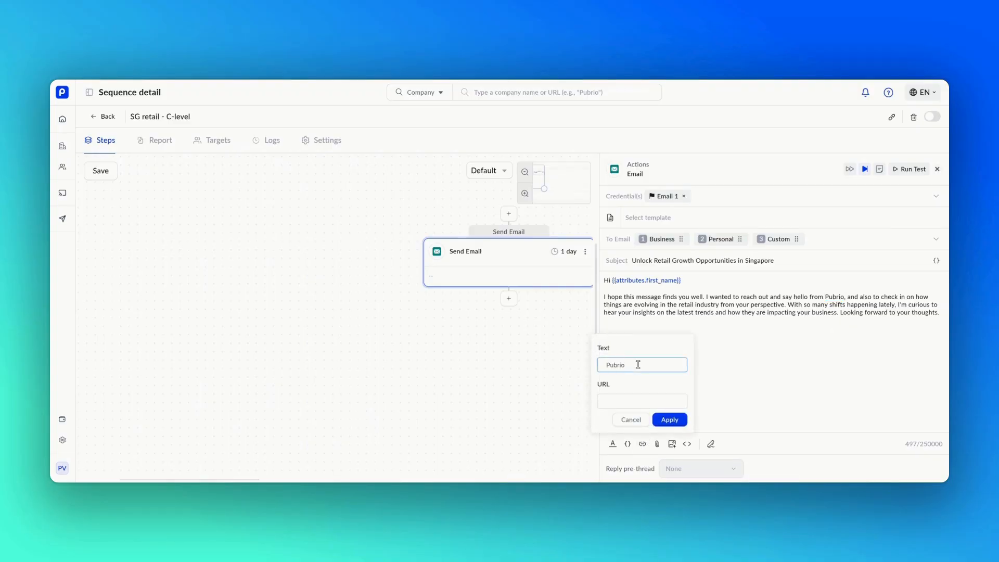
click(635, 401)
text(www.pubrio.com)
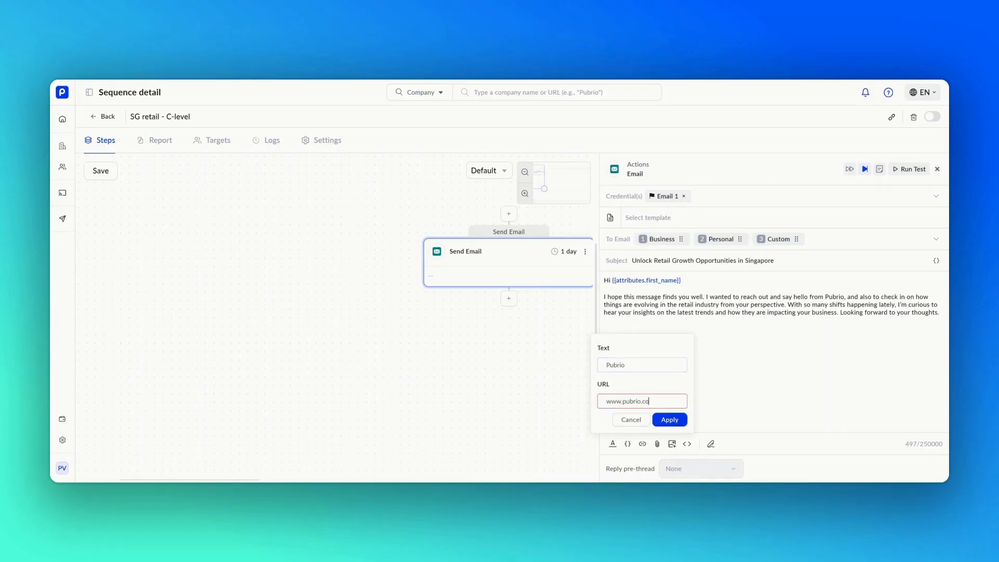
click(663, 425)
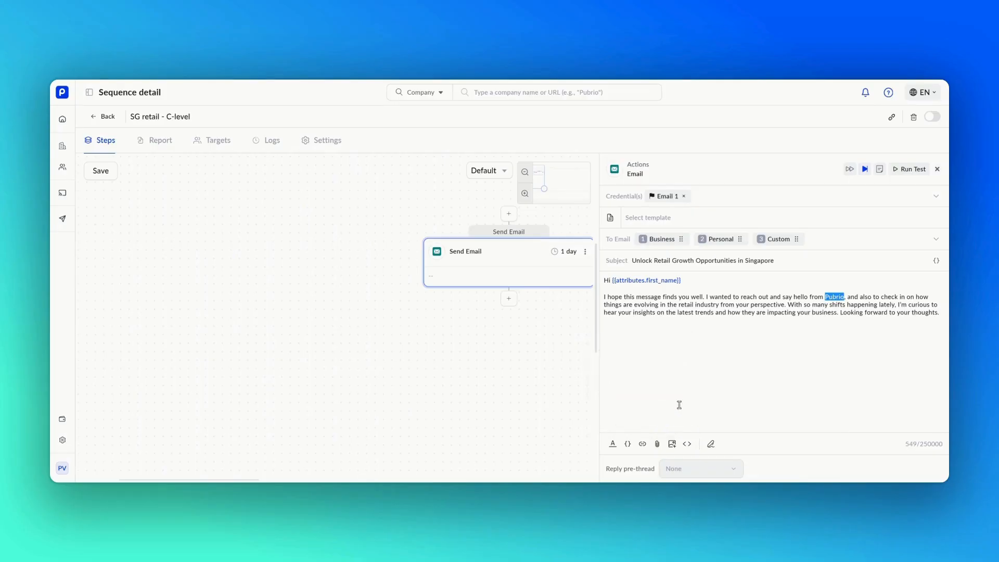
click(849, 300)
Step: Insert the signature placeholder, then check Email 1's saved signature under Credentials
click(710, 445)
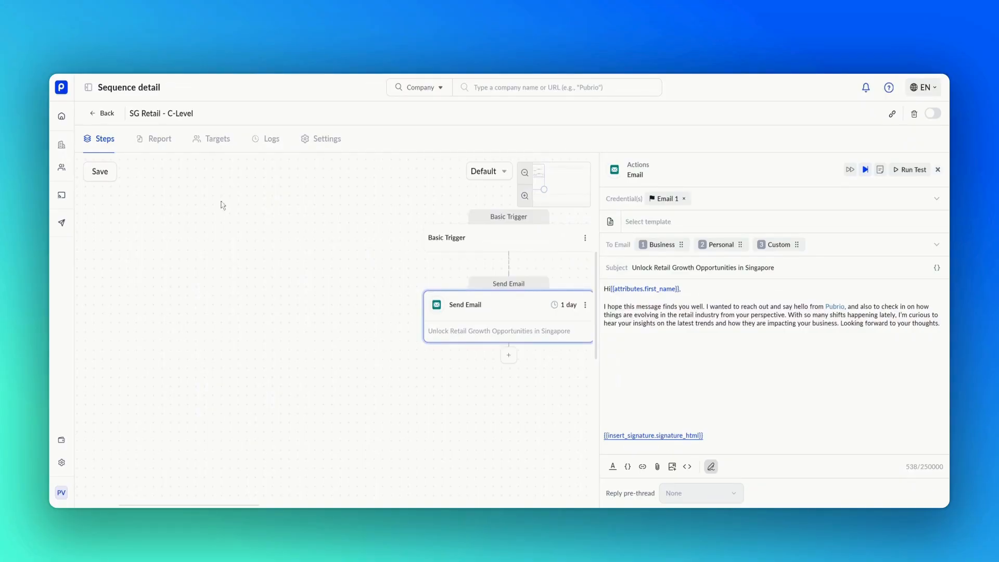
click(102, 113)
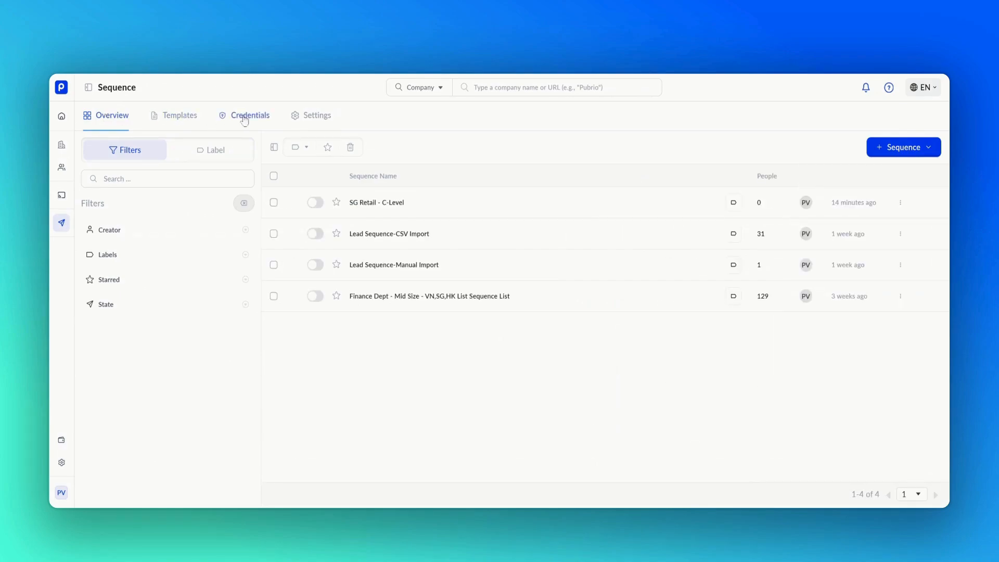
click(247, 122)
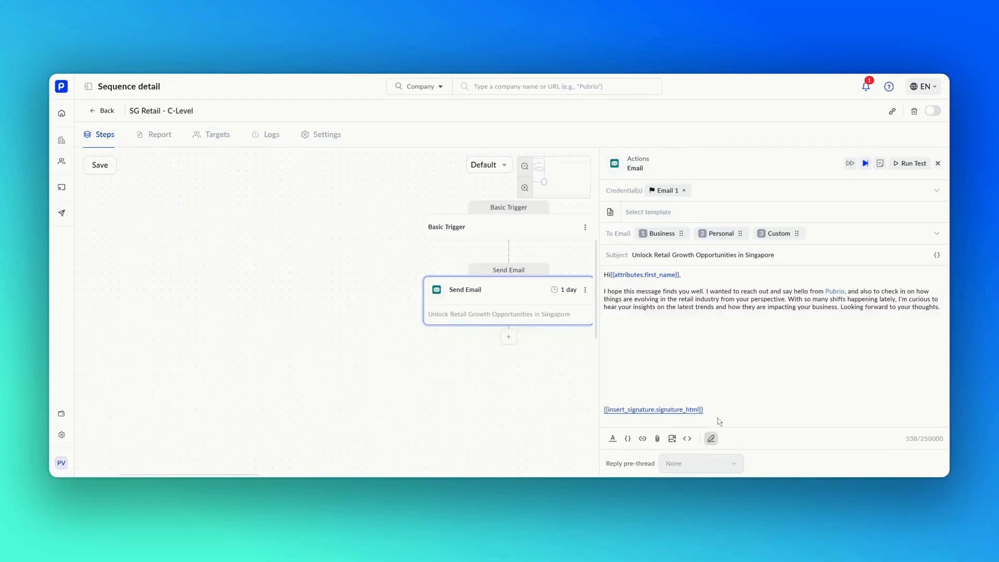
Step: Run a test of the email step to a test recipient address
click(906, 165)
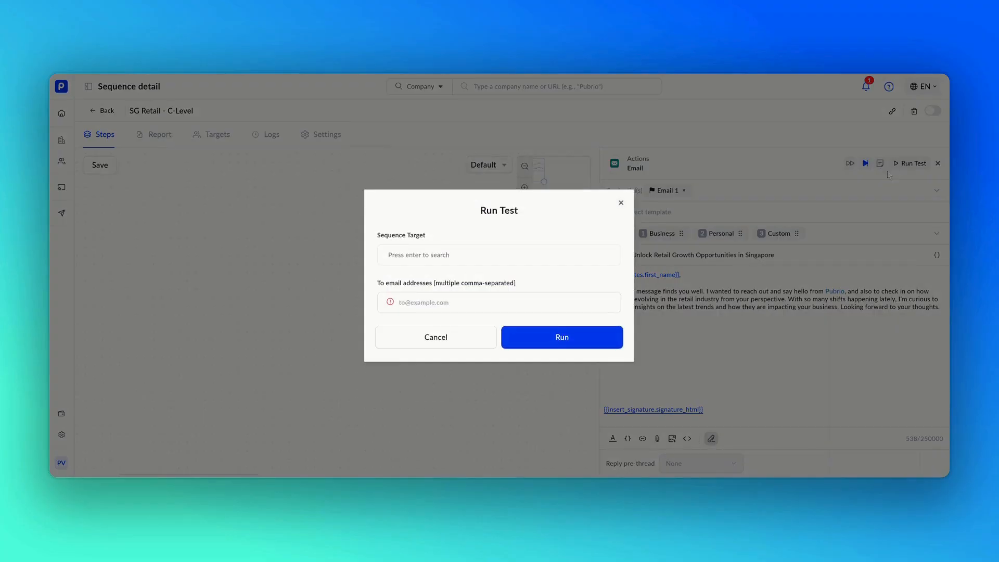
click(531, 253)
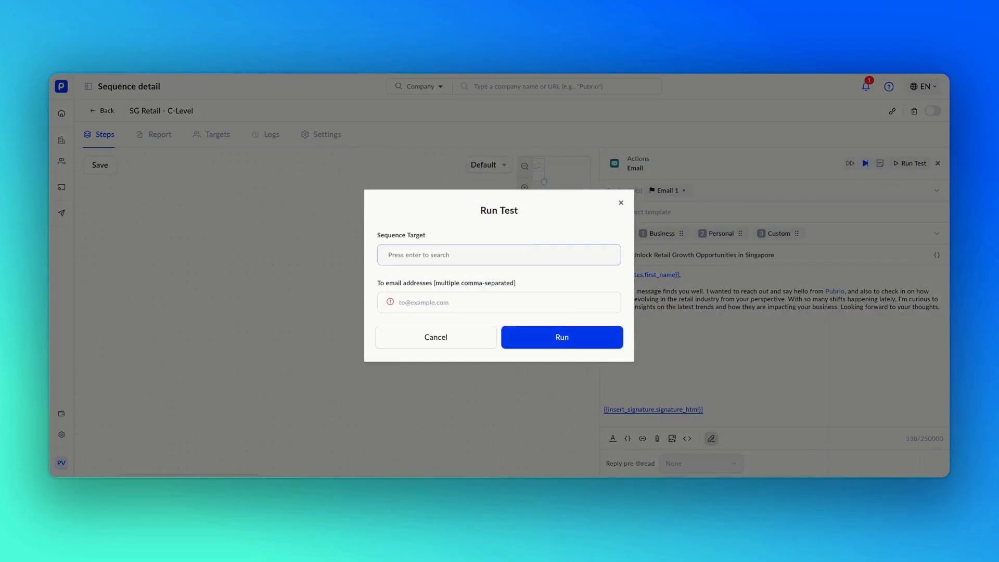
click(506, 302)
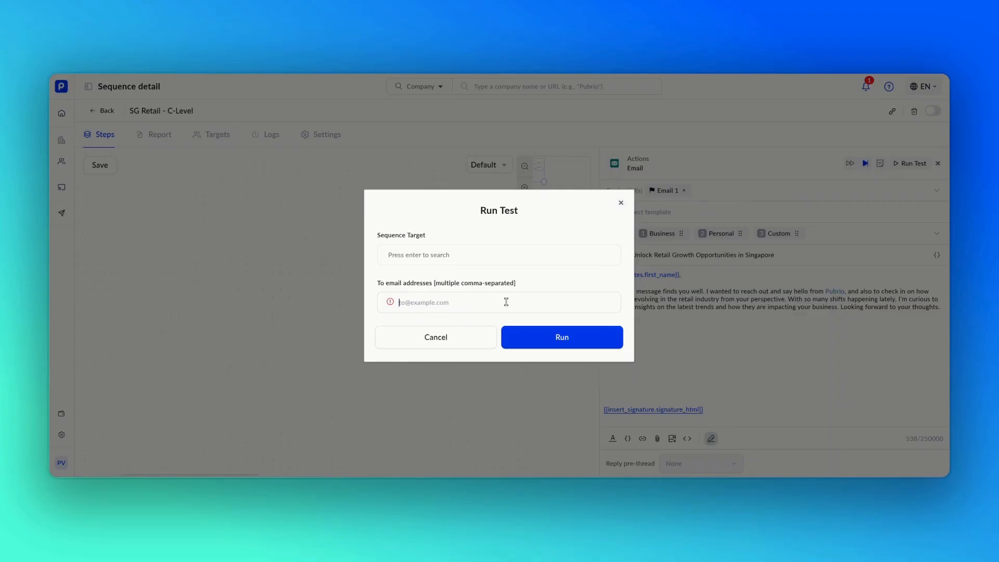
click(529, 340)
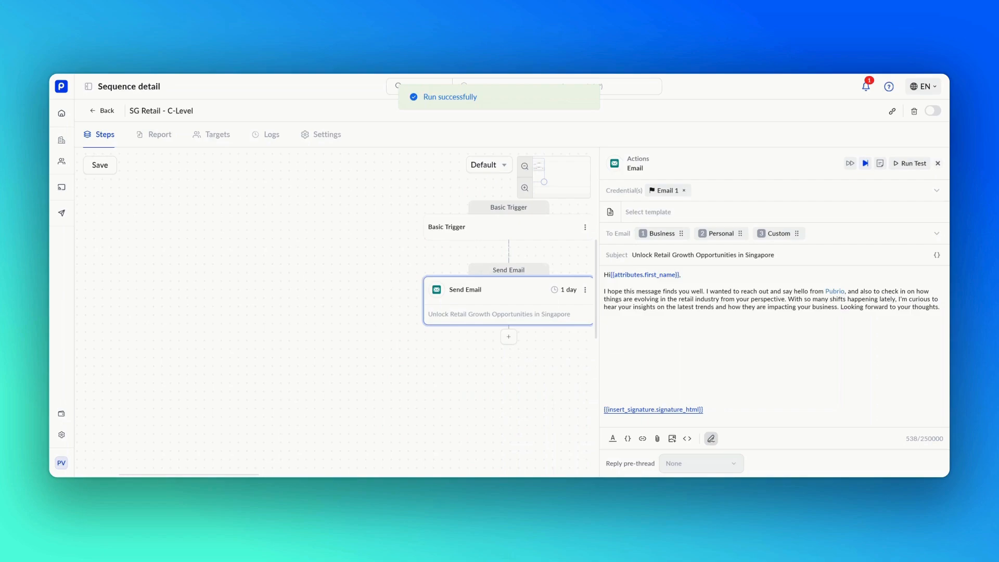
Step: Insert an If condition step directly below the Send Email step
click(509, 338)
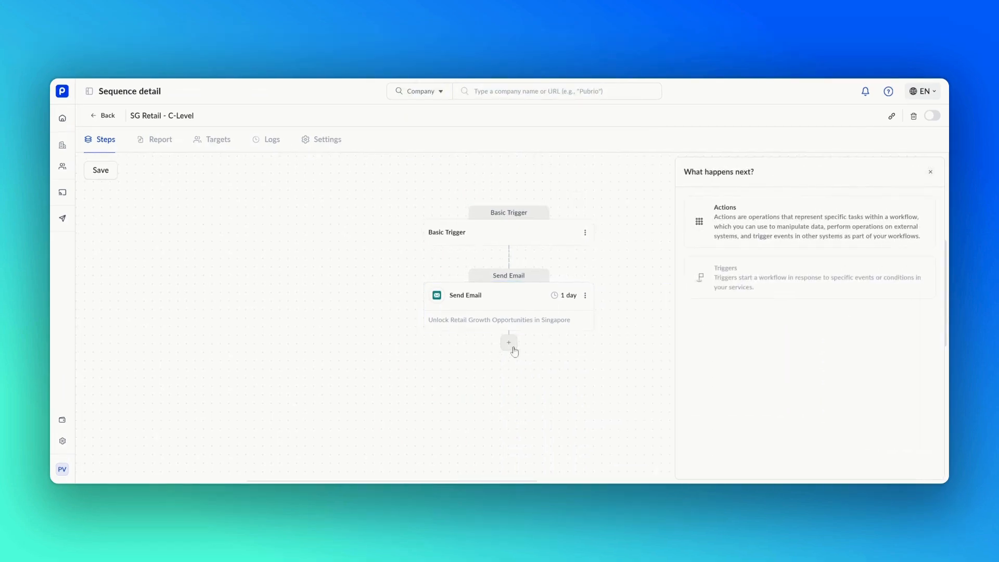
click(706, 243)
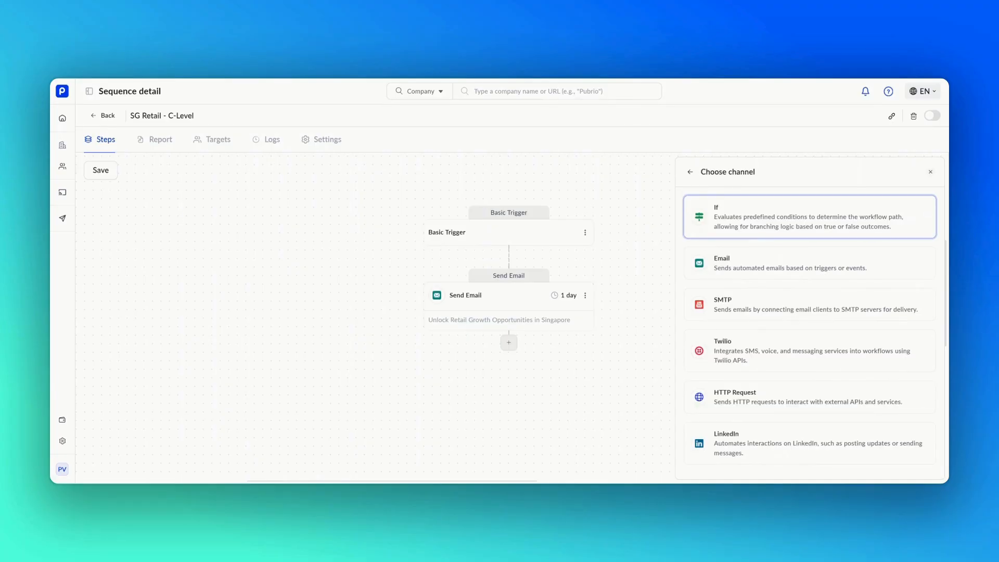
click(707, 239)
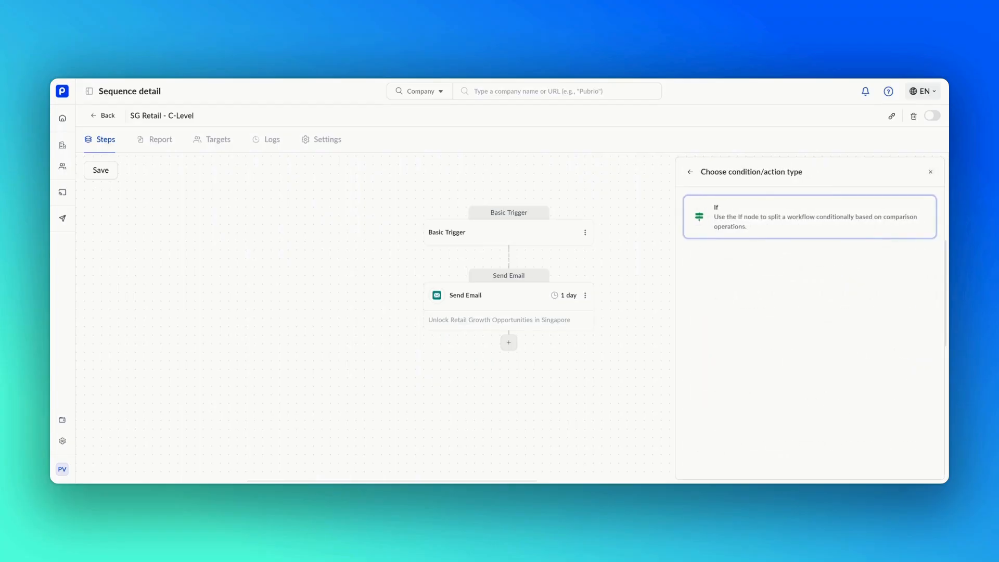
click(708, 232)
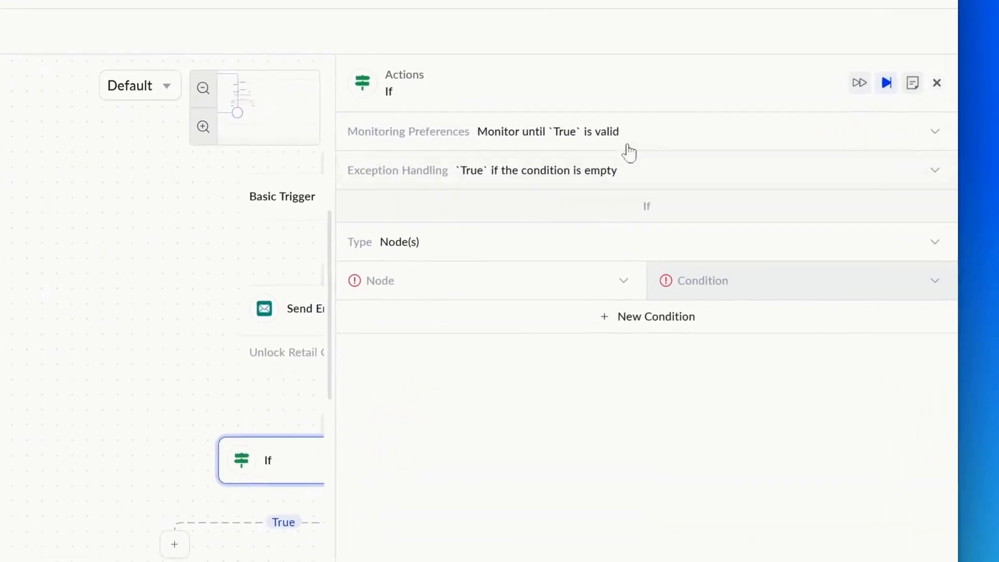
Step: Set the If step to monitor until True is valid and treat empty conditions as False
click(772, 200)
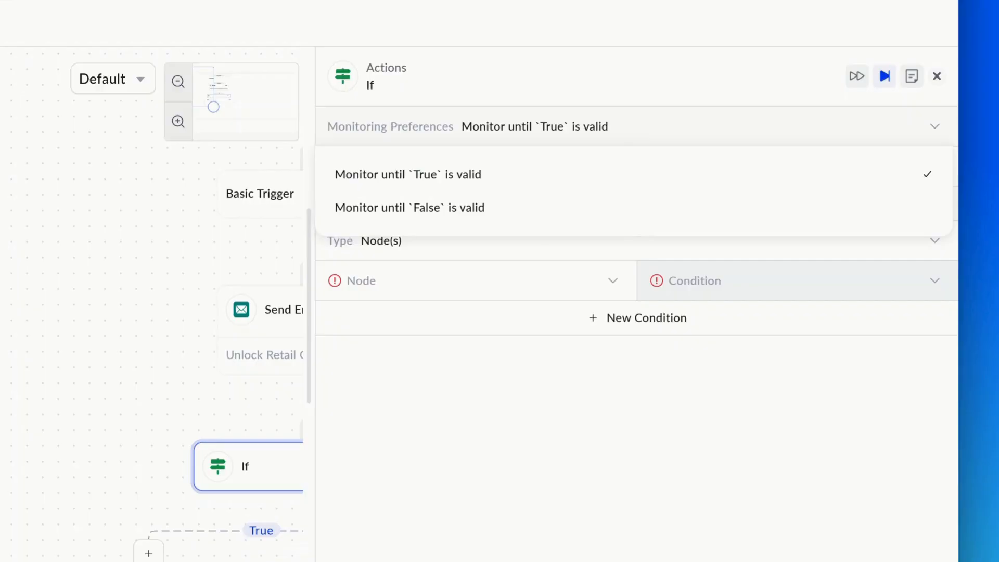
click(633, 185)
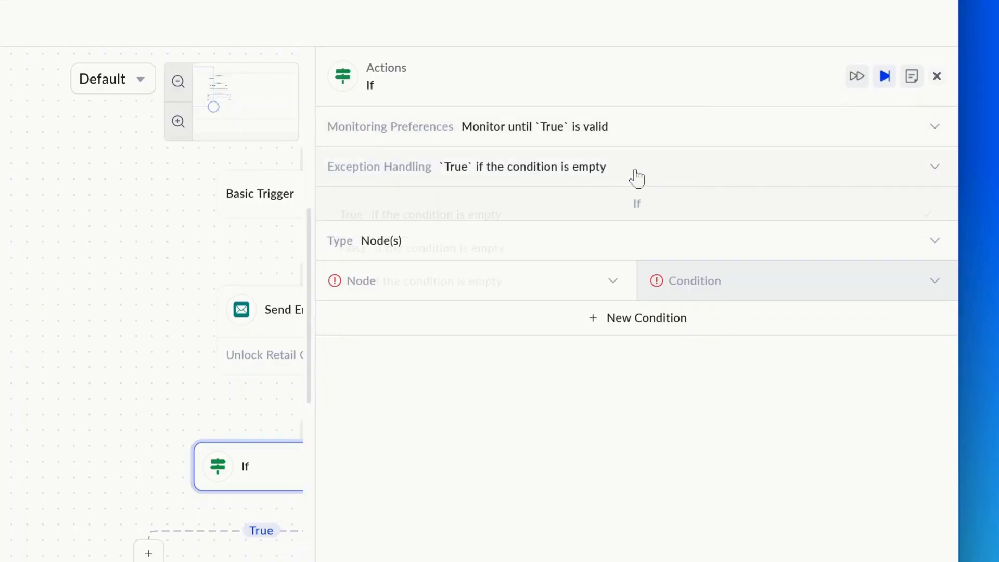
click(636, 179)
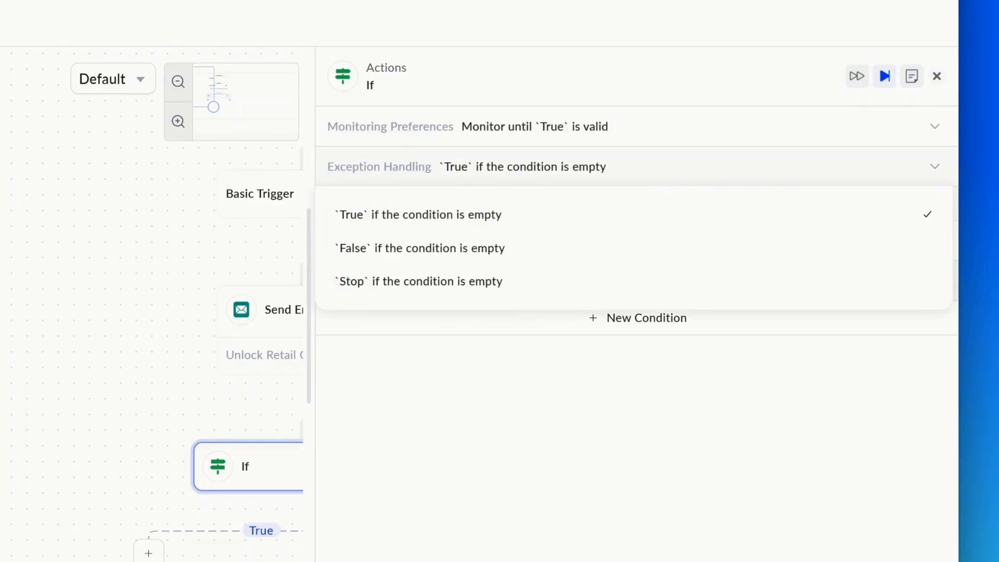
click(625, 262)
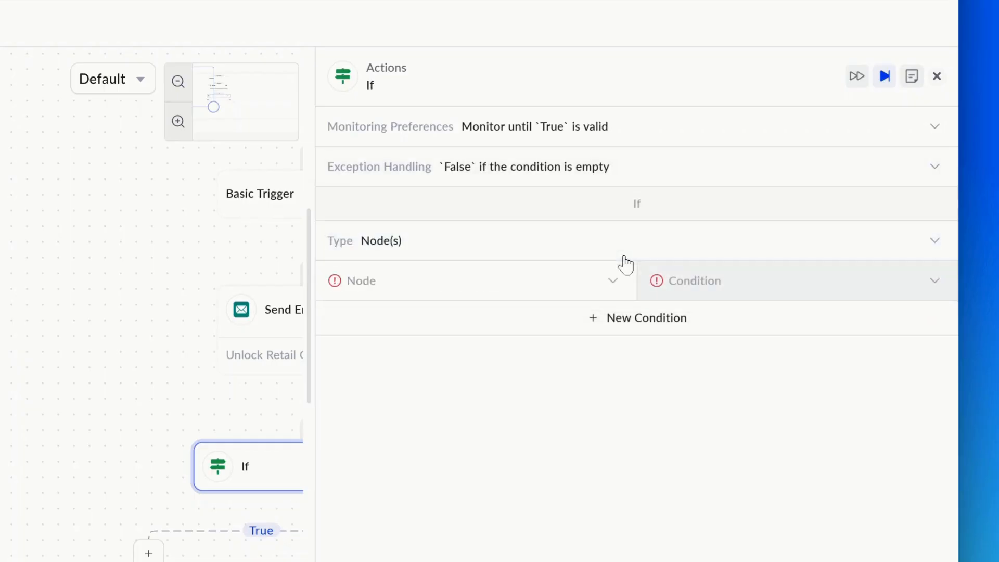
Step: Make the If check Send Email for Replied email = True, then save the sequence
click(583, 281)
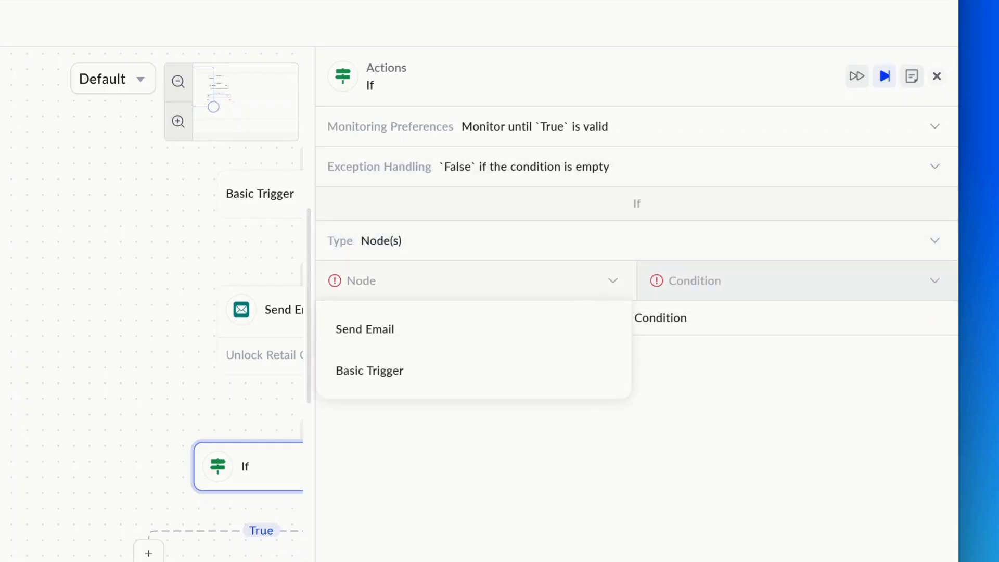
click(570, 328)
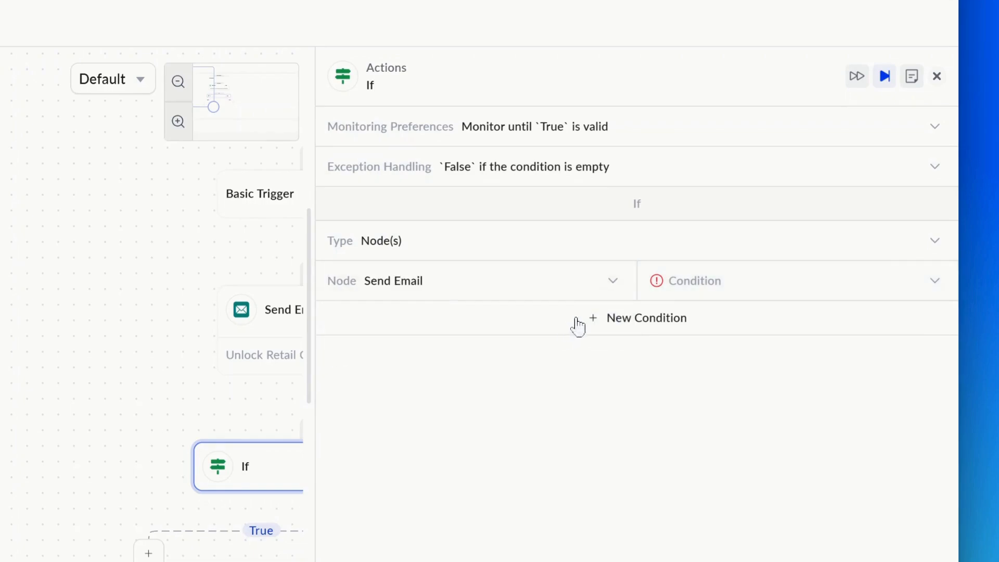
click(729, 282)
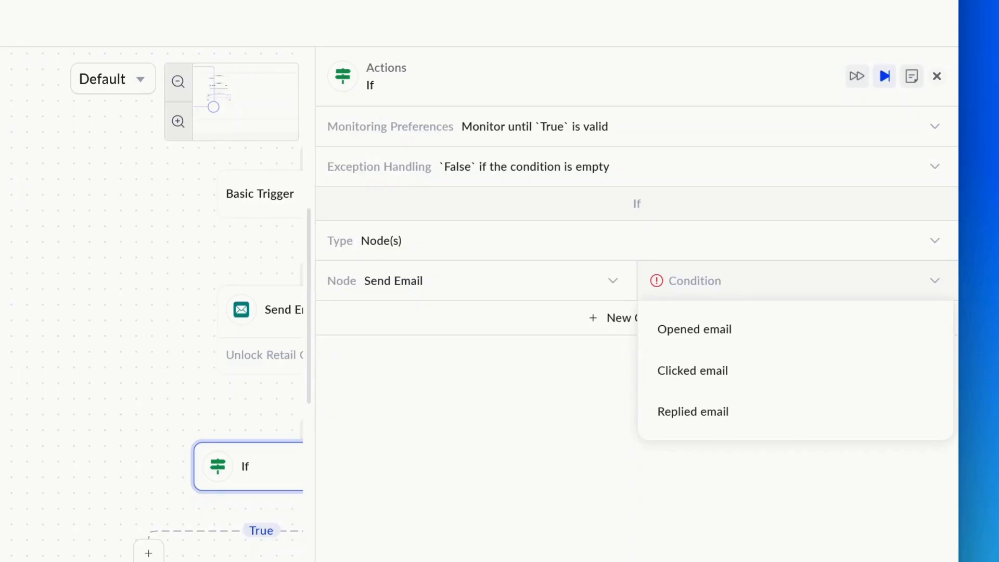
click(712, 414)
click(827, 293)
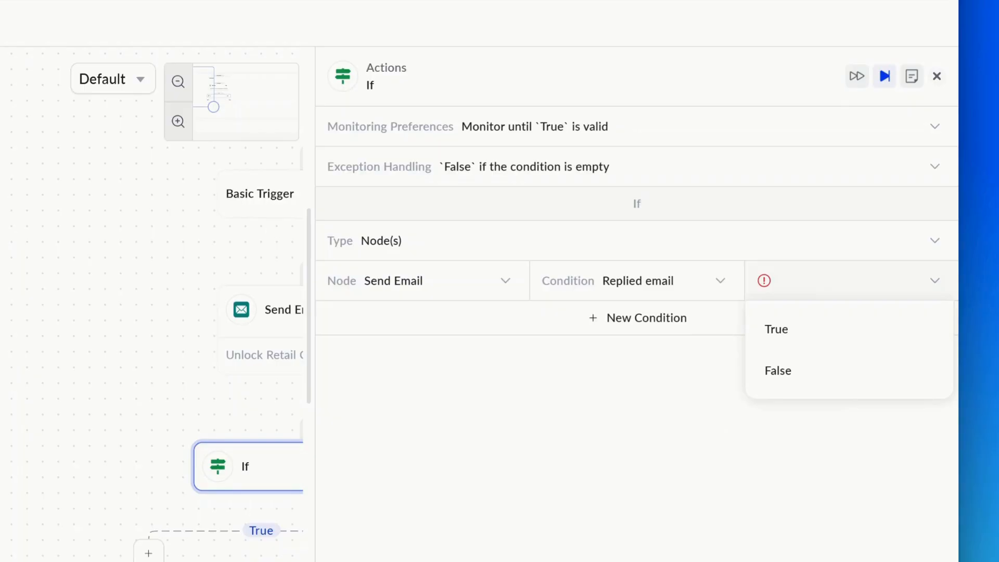
click(823, 338)
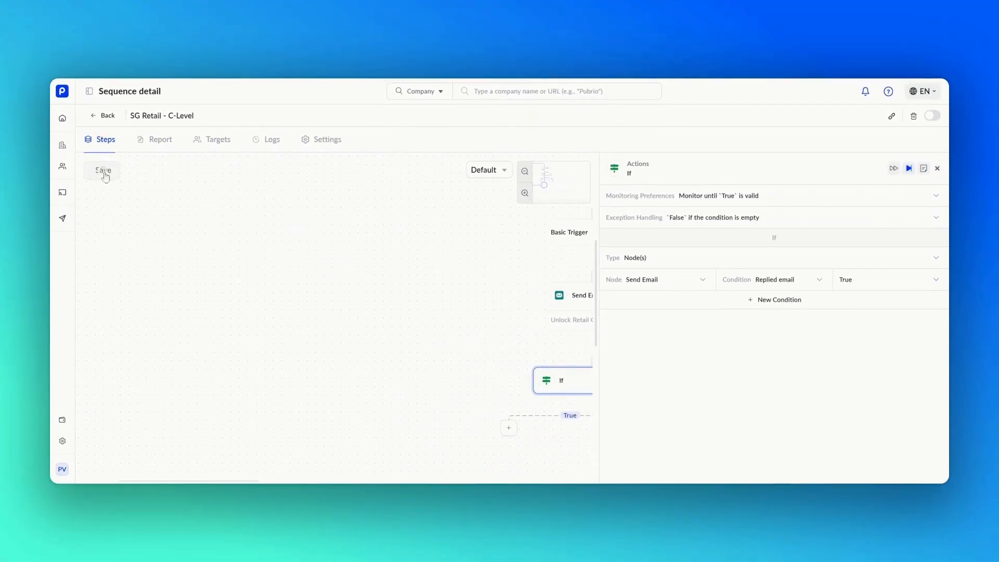
click(104, 172)
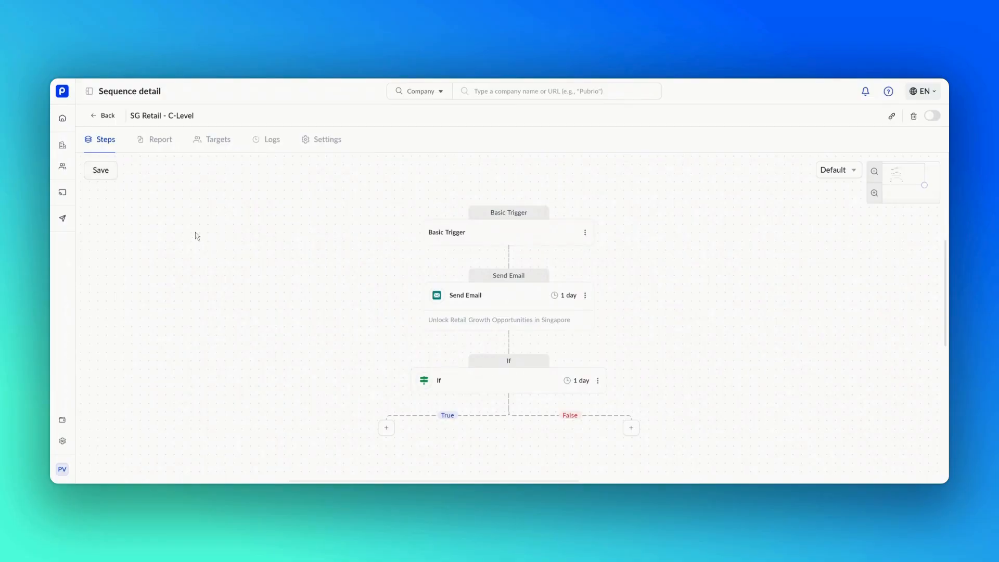
Step: On the If step's False branch, choose Actions > Email > Send Email
click(630, 429)
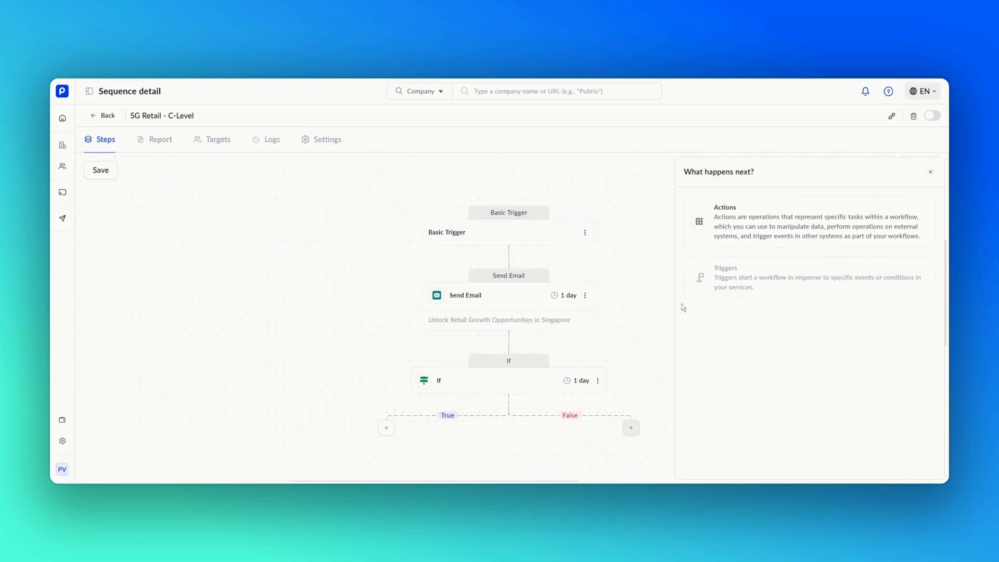
click(712, 246)
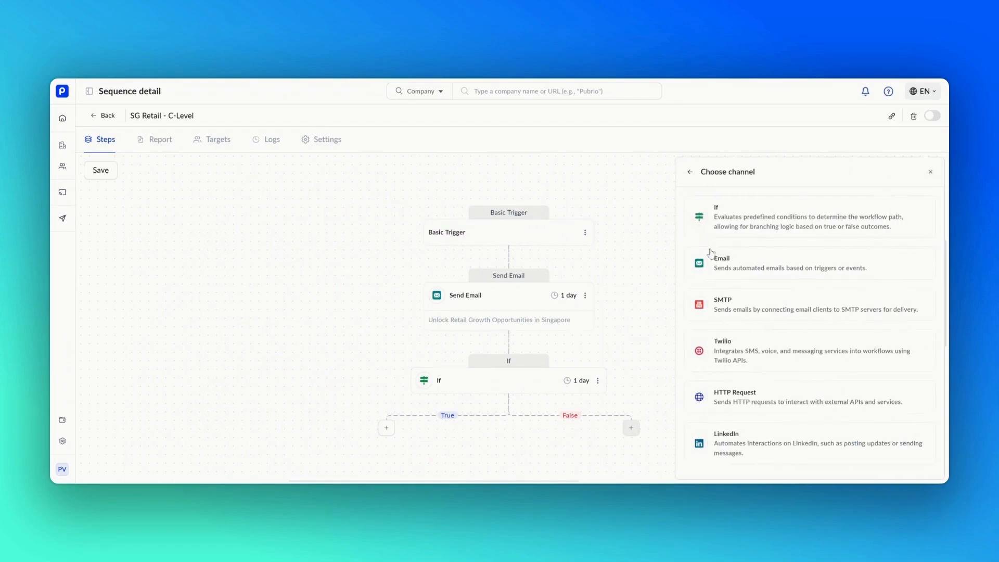
click(712, 258)
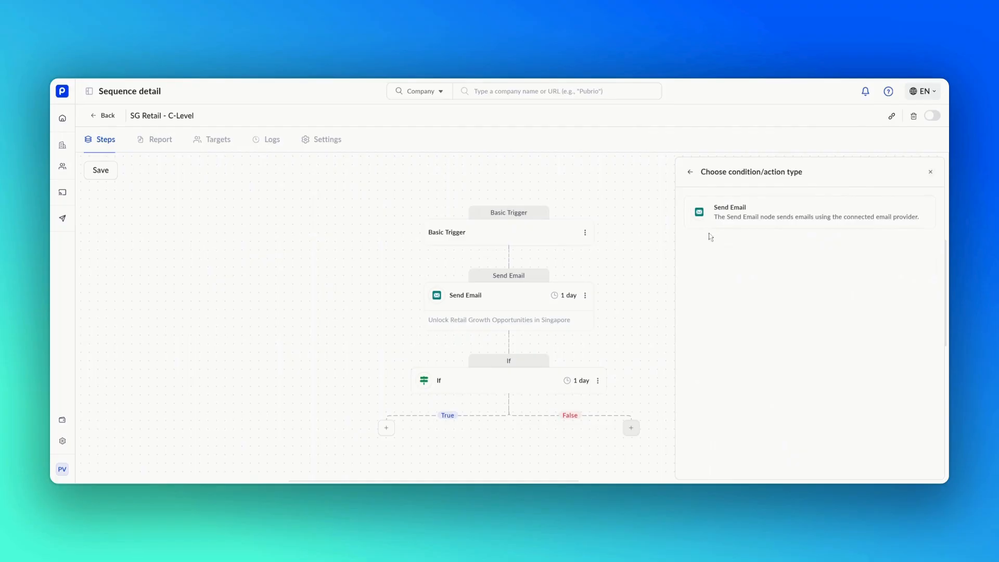
click(711, 224)
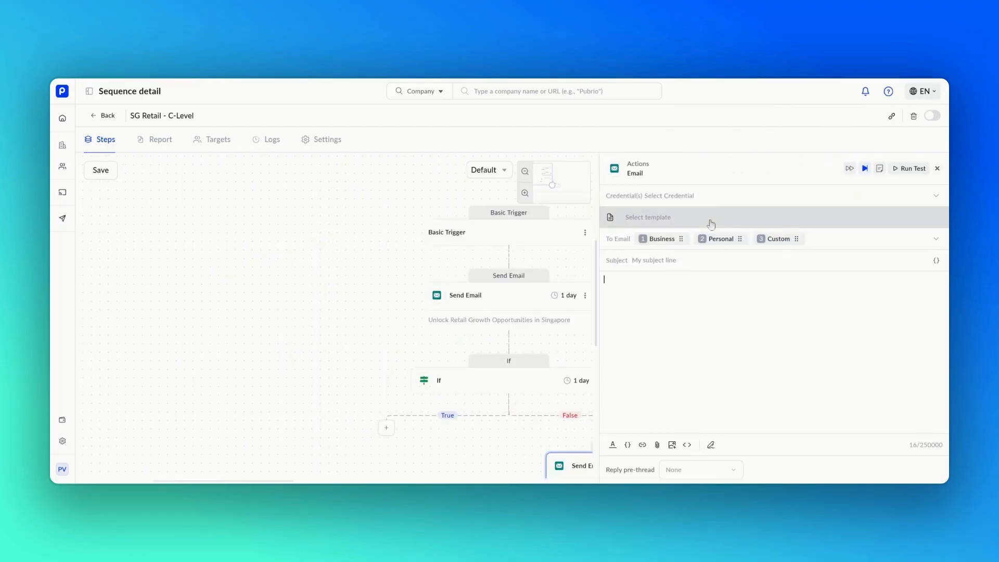
Step: Send the follow-up from the Email 1 credential with subject 'Reply email'
click(711, 203)
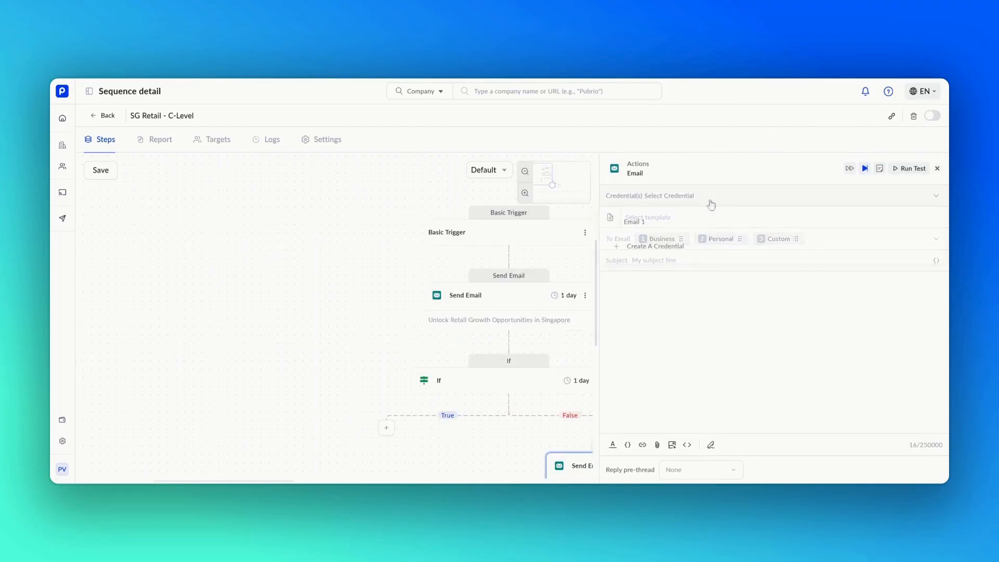
click(706, 223)
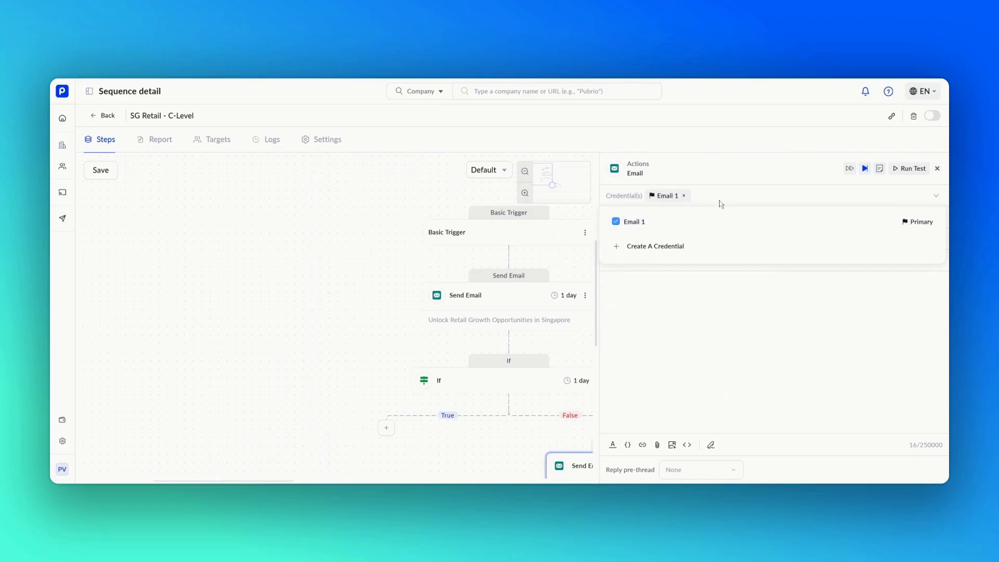
click(721, 200)
click(705, 260)
text(Reply email)
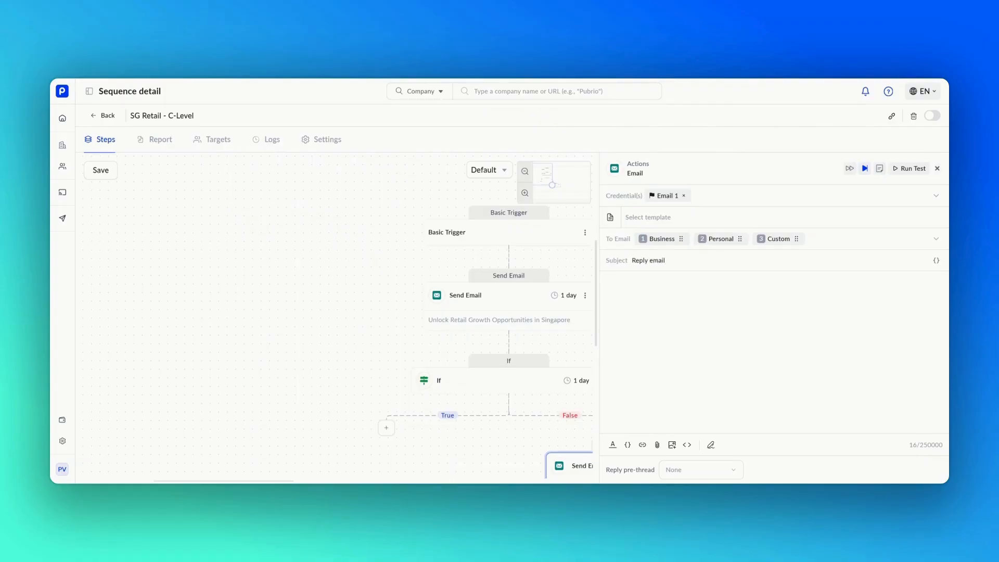
Step: Write the body as 'Hi' plus first_name, the pasted follow-up paragraph, and the signature
click(699, 282)
text(Hi)
click(629, 444)
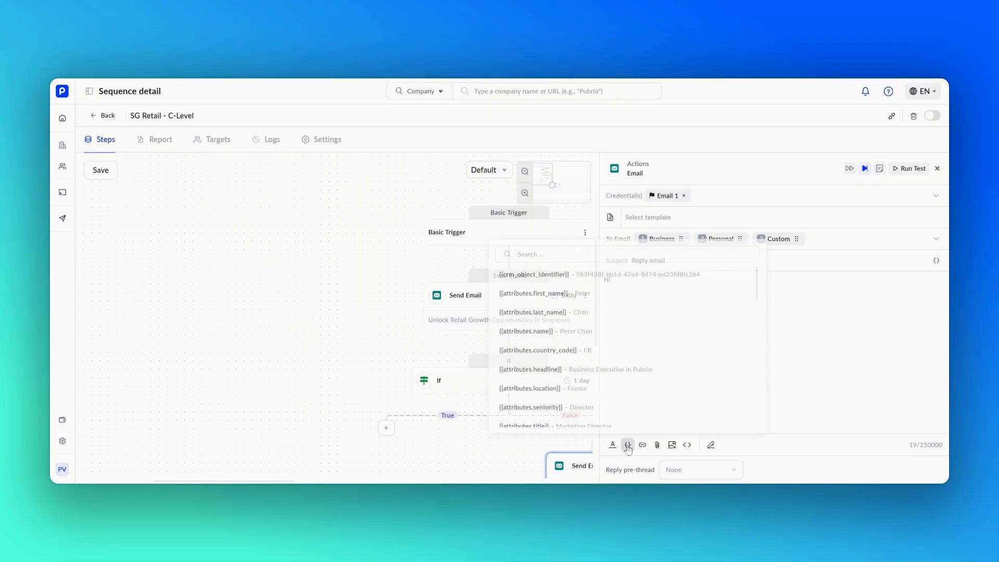
click(618, 297)
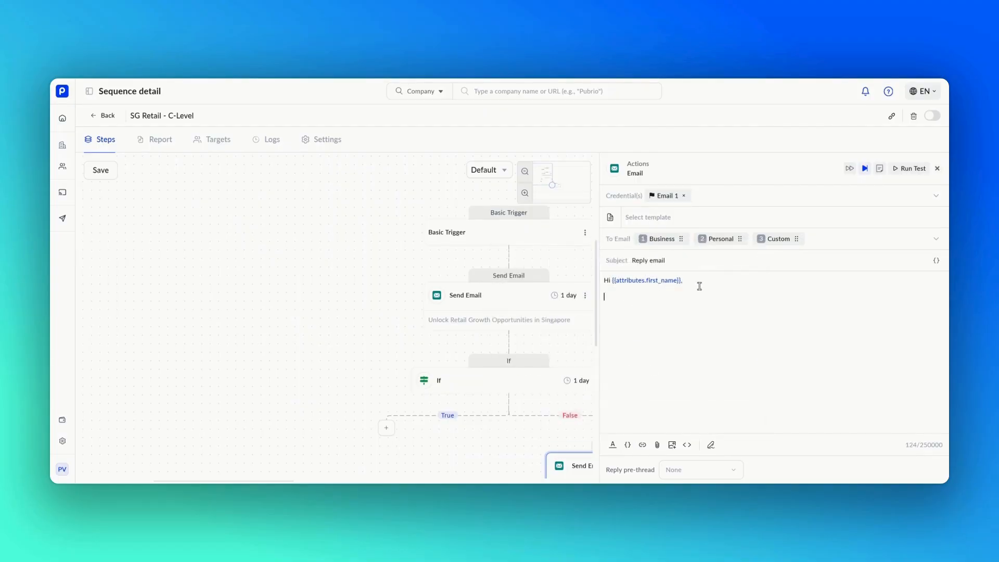
key(Return)
key(Return)
text(Just following up to see if you've had a chance to share your thoughts on the latest retail trends. I'm eager to hear your perspective whenever you have a moment.)
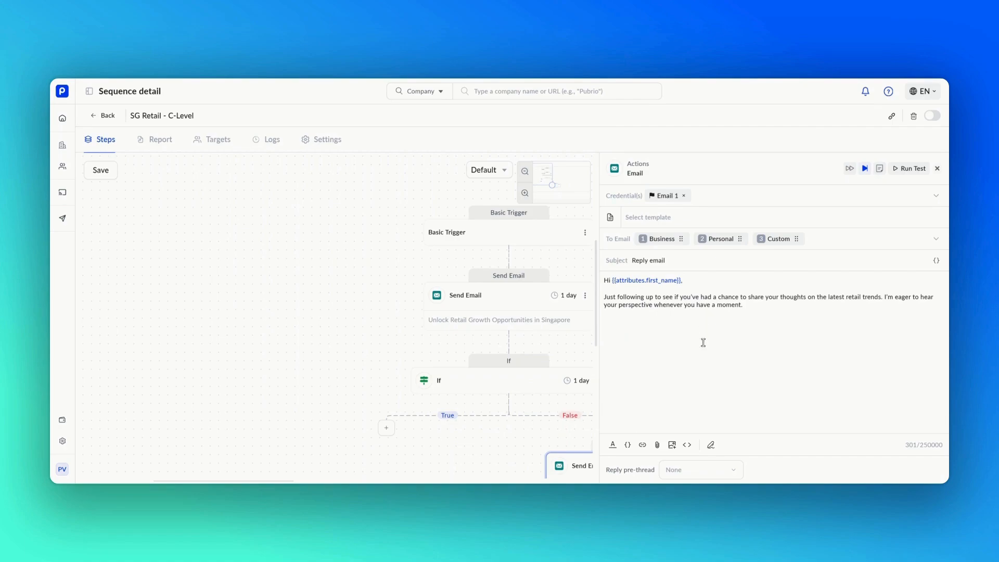
click(710, 445)
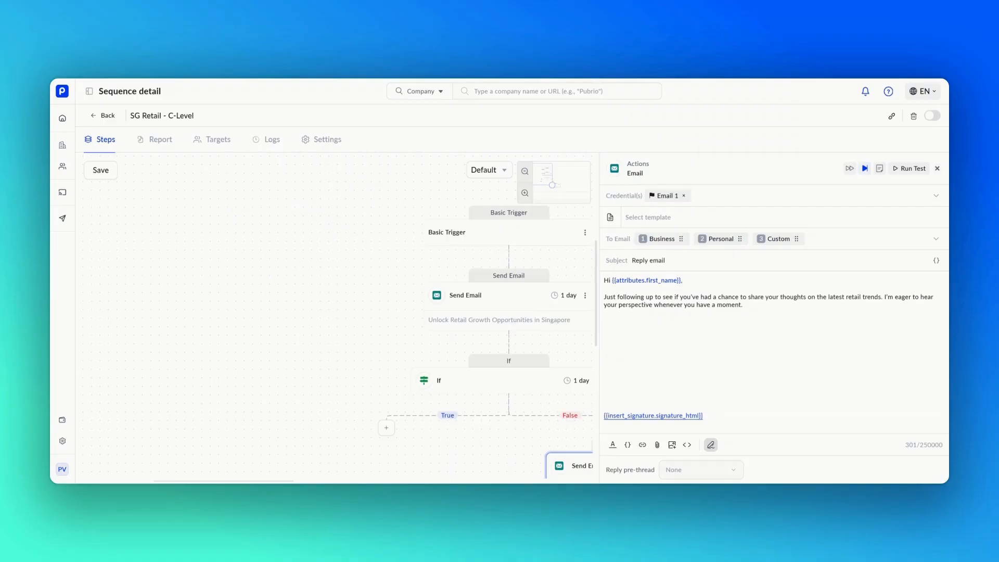
Step: Thread the follow-up as a reply to Send Email and close the editor
click(713, 471)
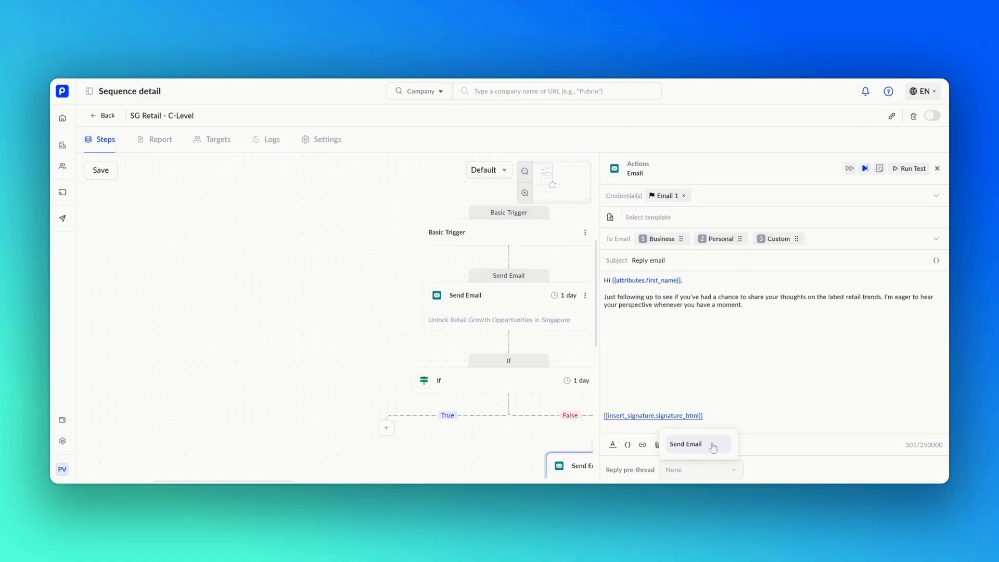
click(713, 446)
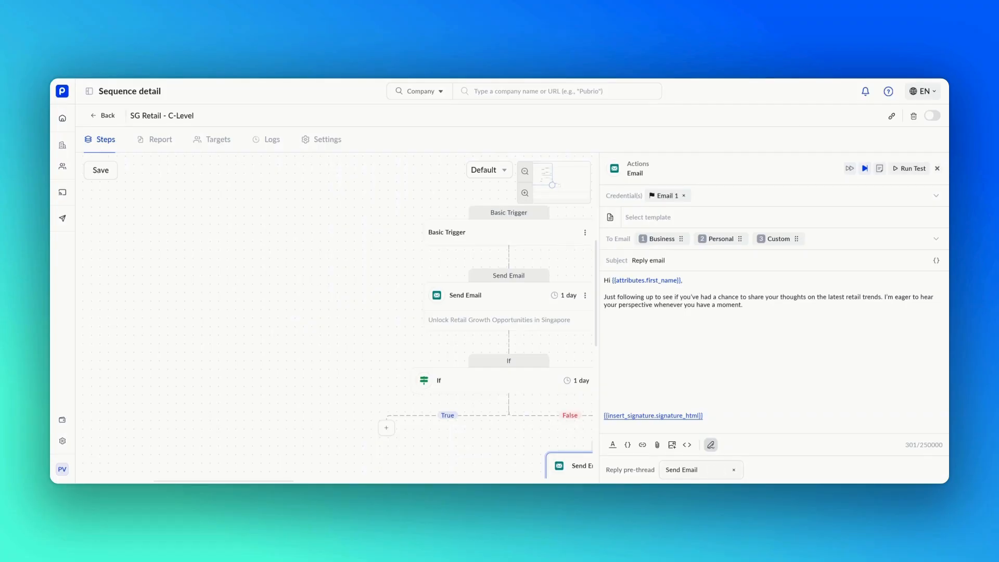
click(937, 168)
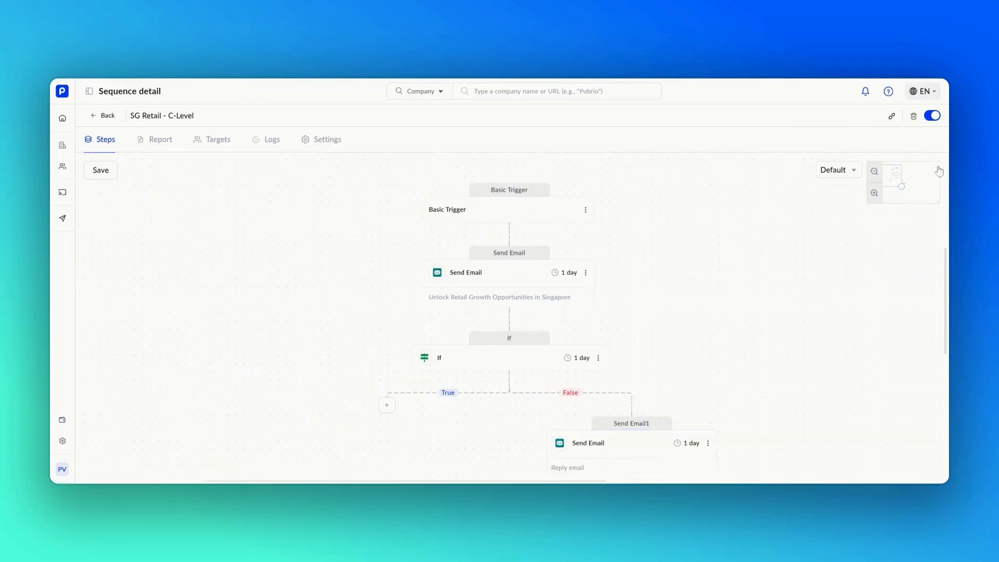
Step: Add an If condition step below Send Email1
scroll(686, 363, down, 3)
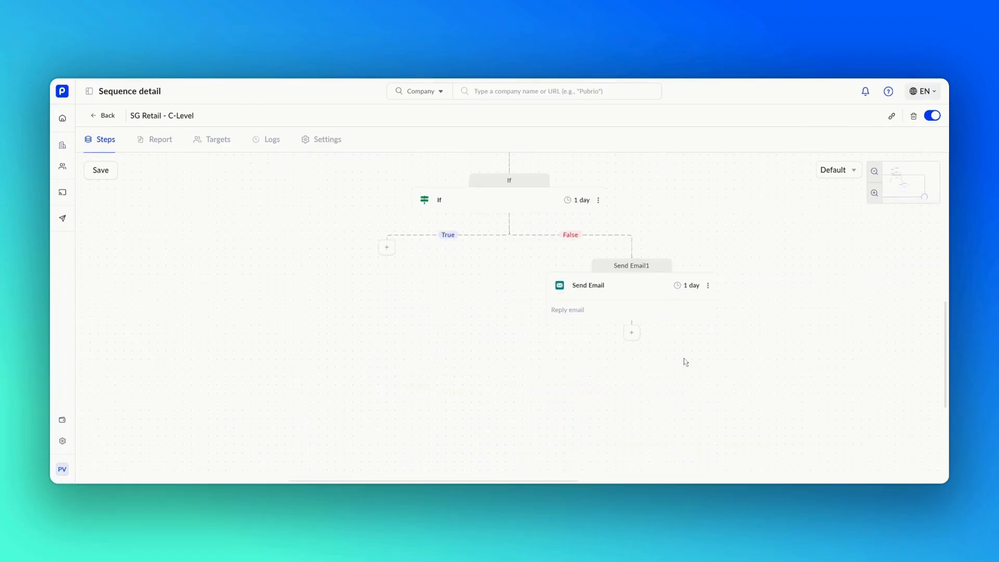
click(632, 334)
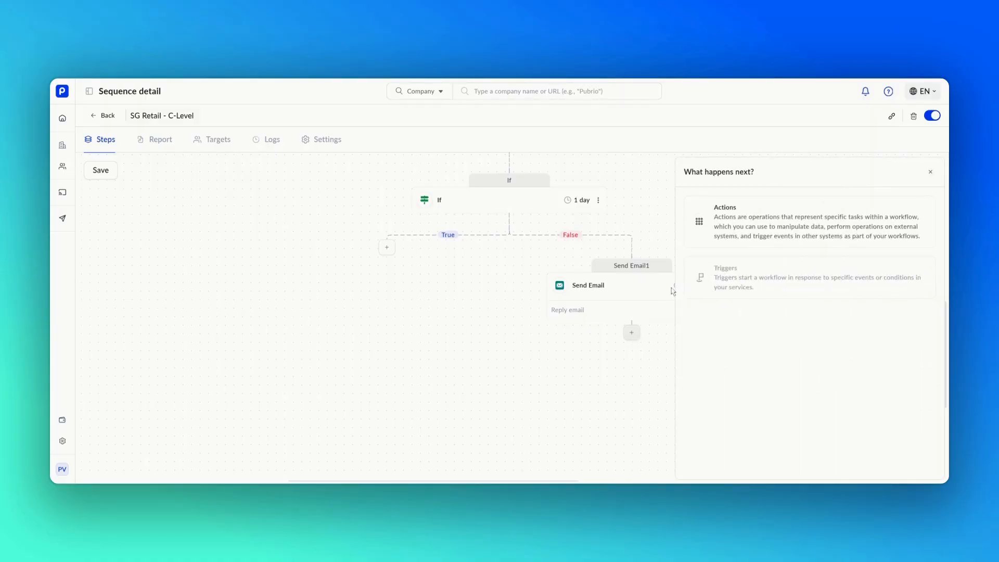
click(707, 247)
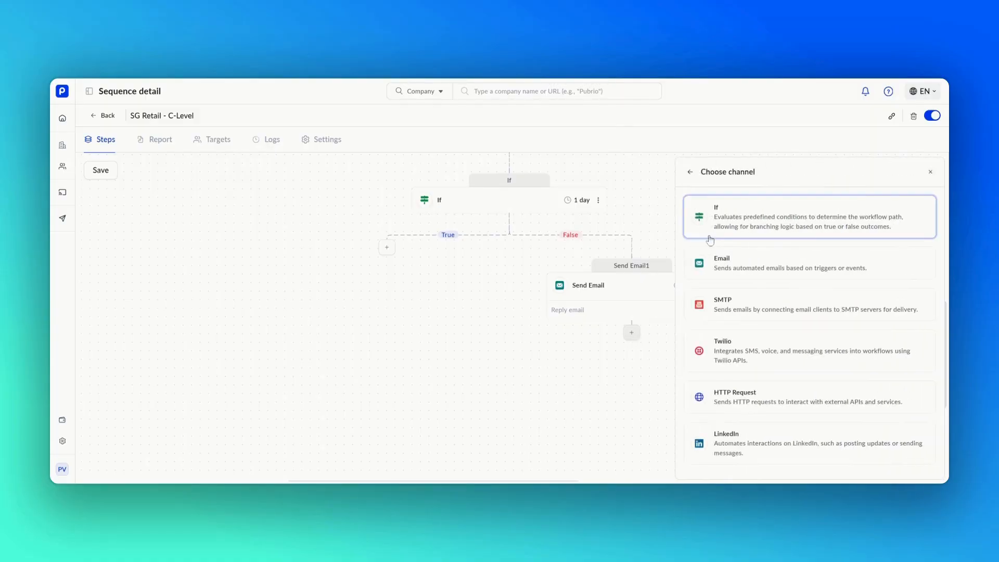
click(710, 238)
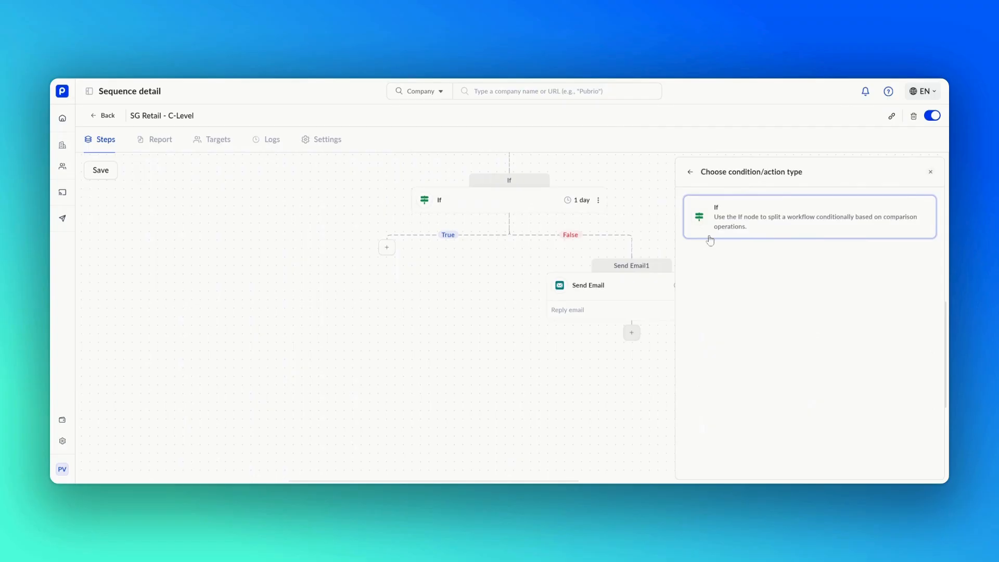
click(710, 239)
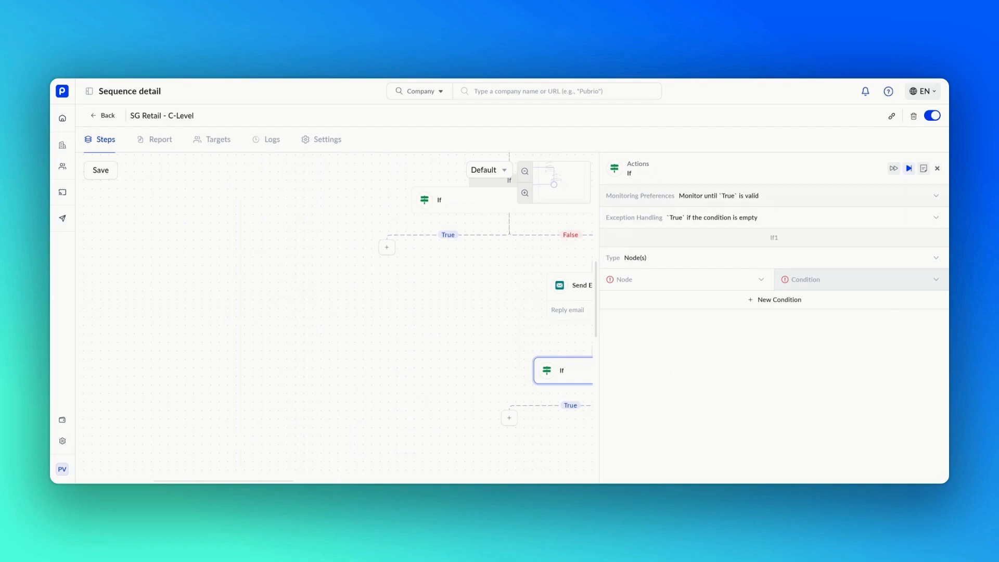
Step: Configure If1: empty condition as False, check Send Email1 for Replied email = True
click(765, 221)
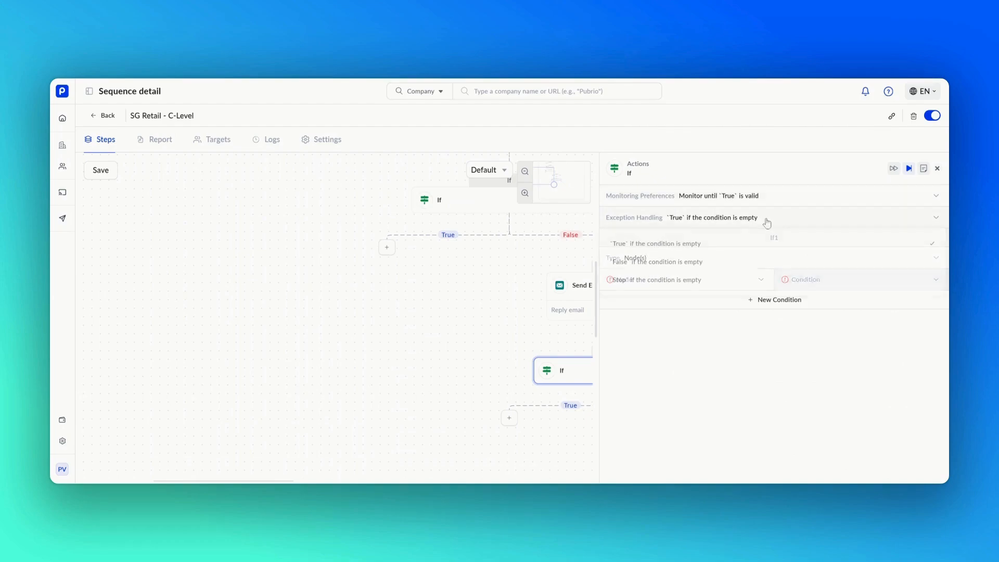
click(750, 262)
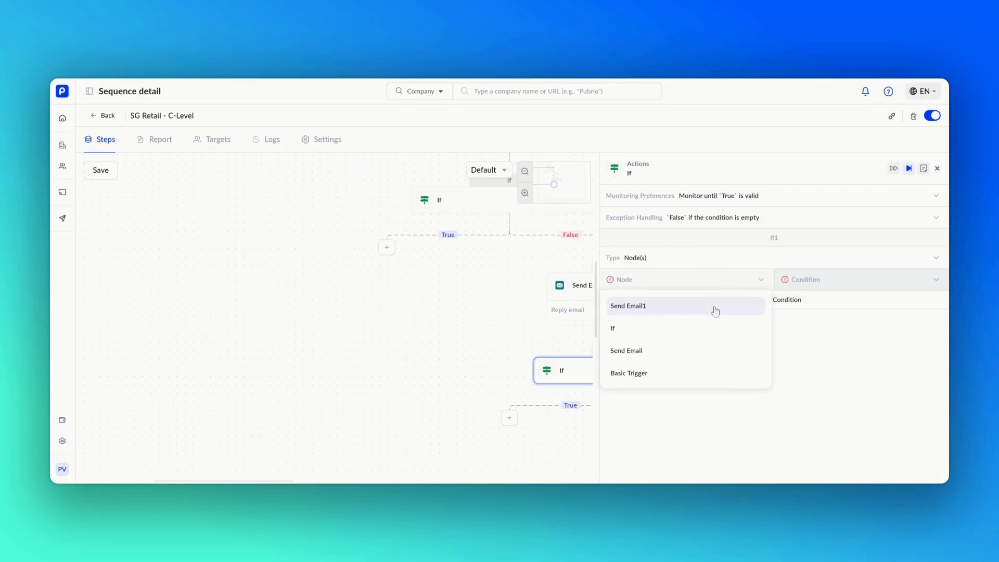
click(715, 310)
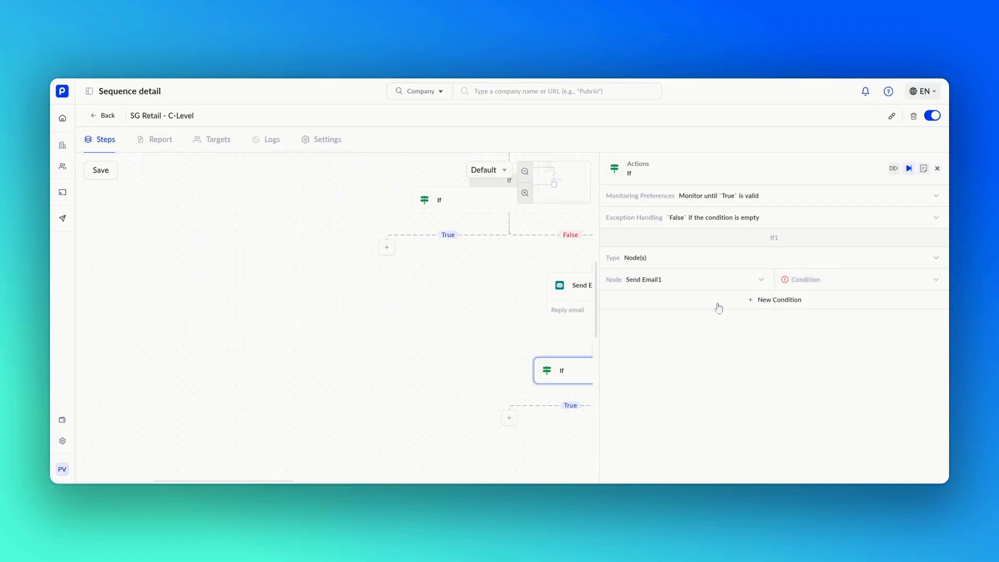
click(827, 285)
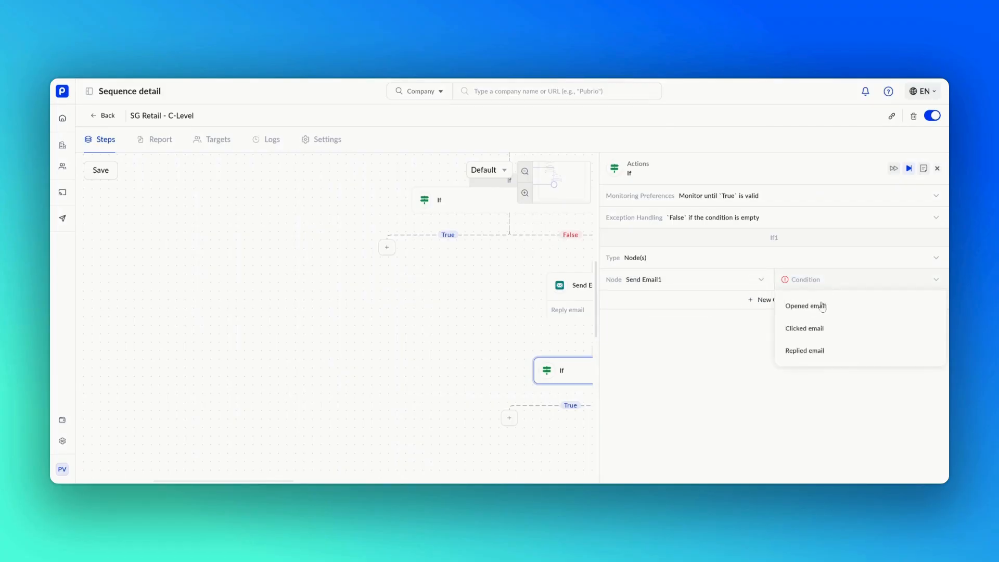
click(818, 352)
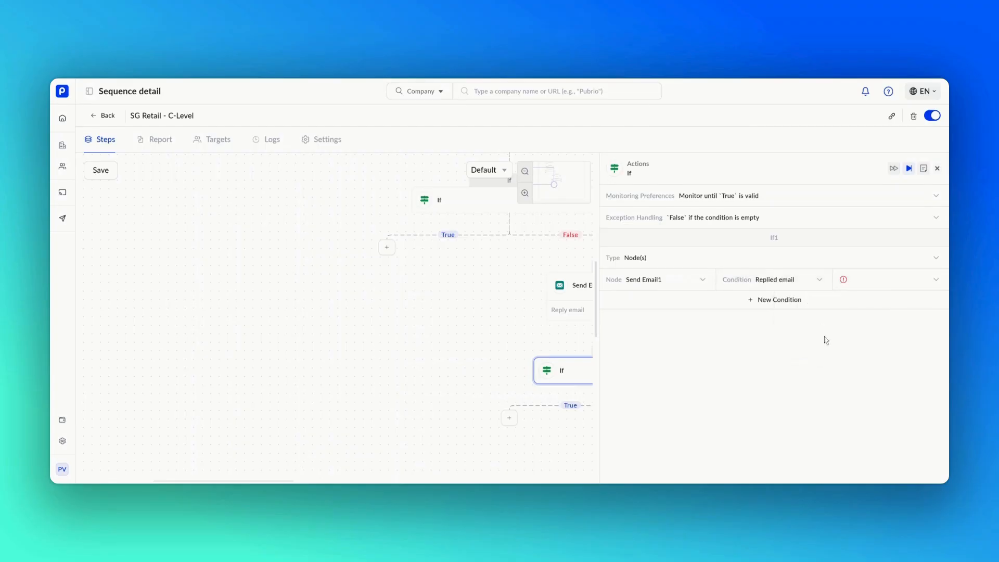
click(863, 284)
click(861, 308)
click(936, 169)
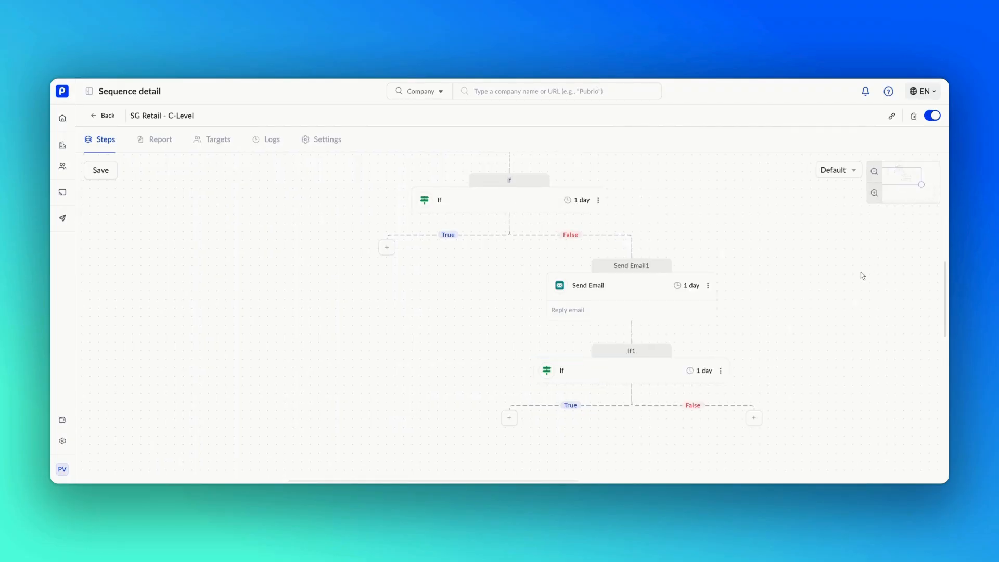
Step: Add a LinkedIn Send Invitation action on If1's False branch
click(752, 418)
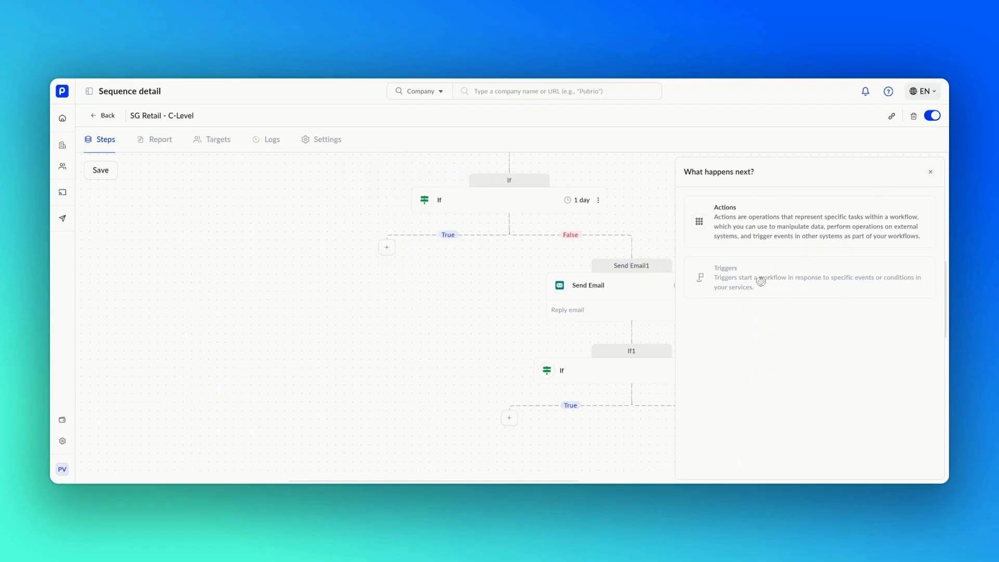
click(765, 244)
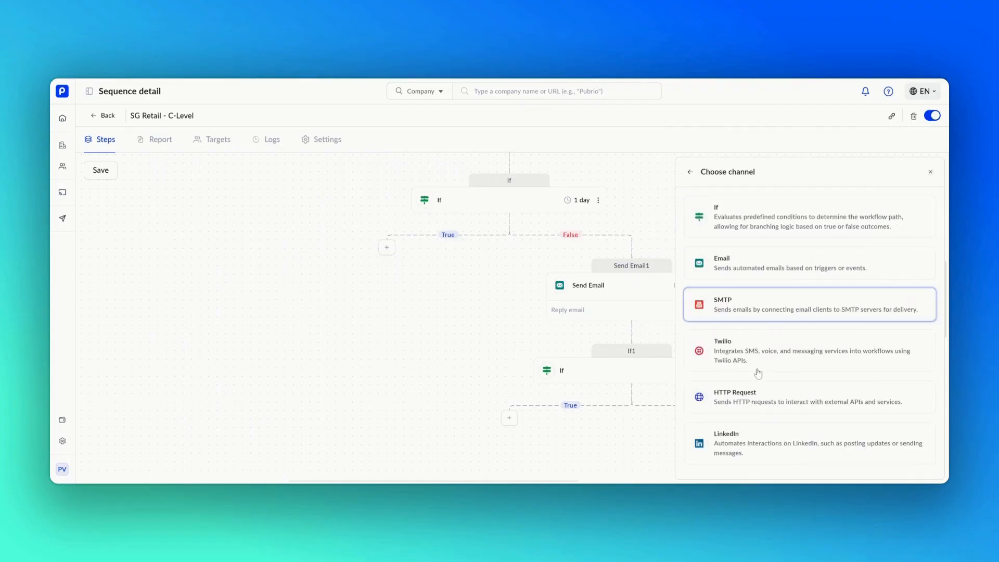
click(756, 433)
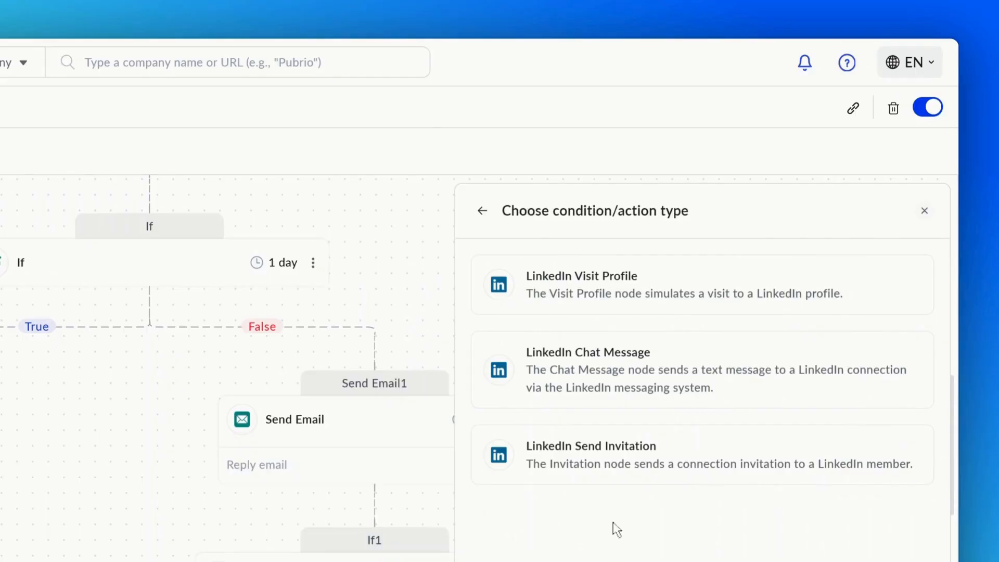
click(624, 465)
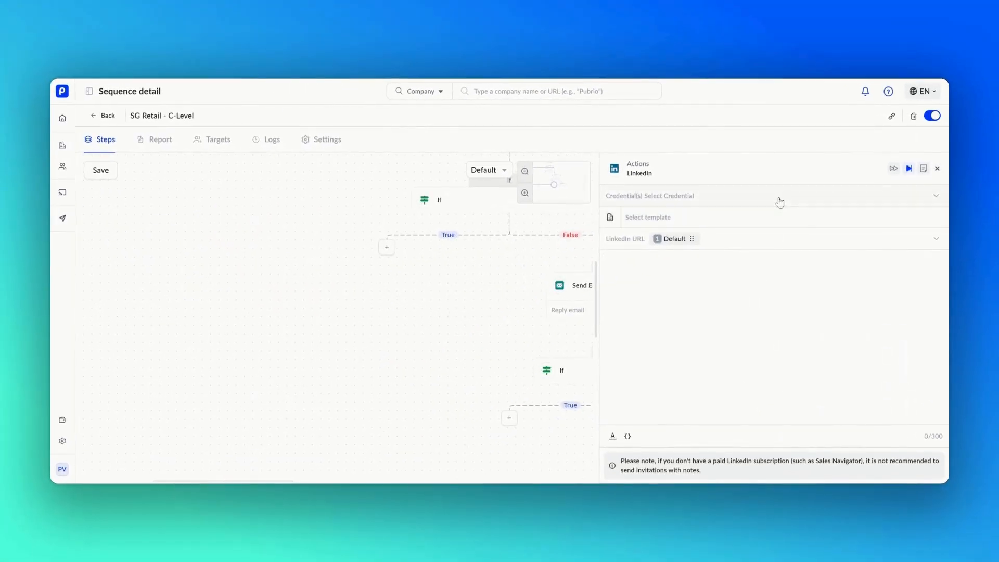
Step: Select the Linkedin Sales 1 credential for the invitation
click(779, 202)
click(776, 232)
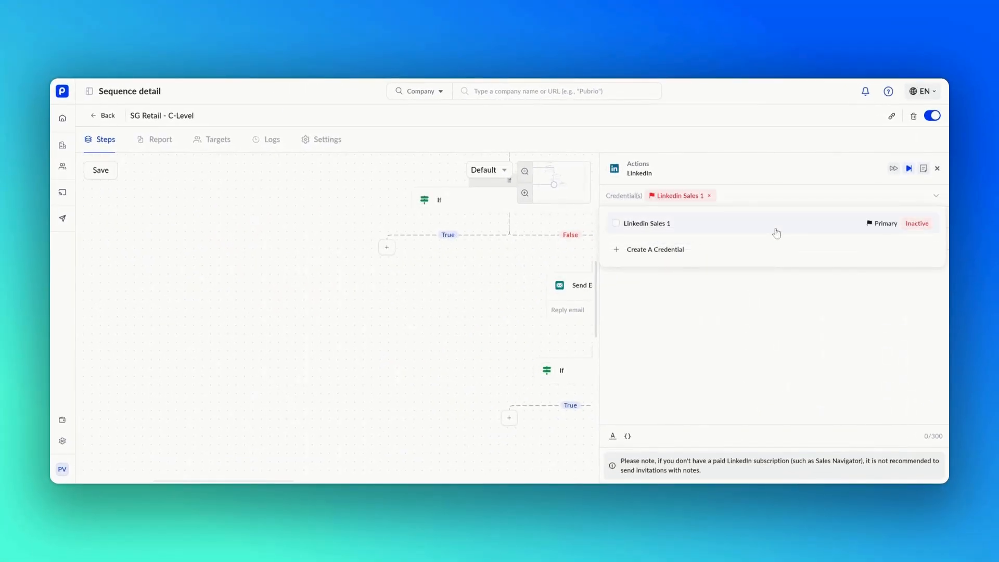
click(779, 201)
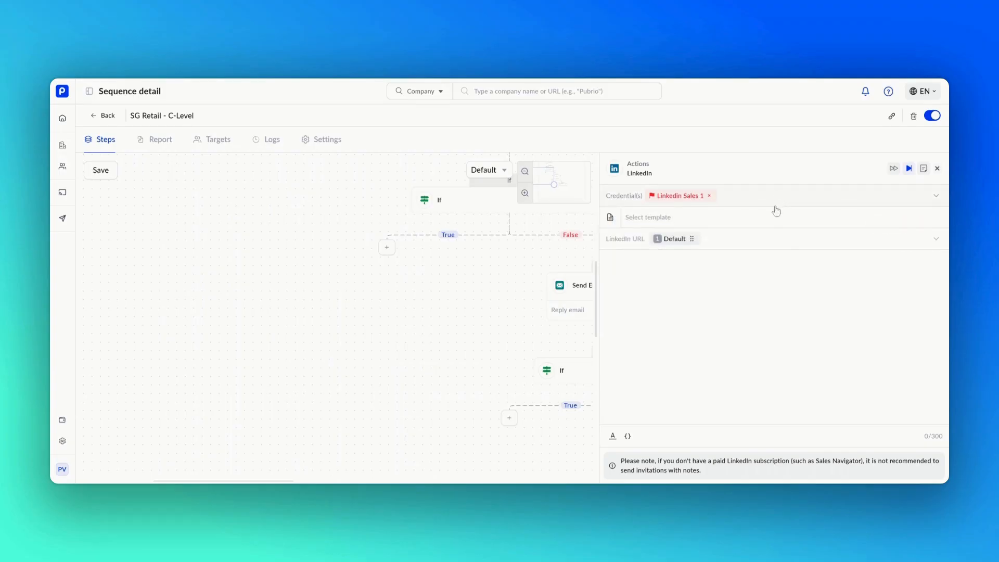
Step: Write the invitation note as 'Hi' plus the first_name variable and the pasted message
click(764, 259)
text(Hi)
text(Just following up to see if you've had a chance to share your thoughts on the latest retail trends. I'm eager to hear your perspective whenever you have a moment.)
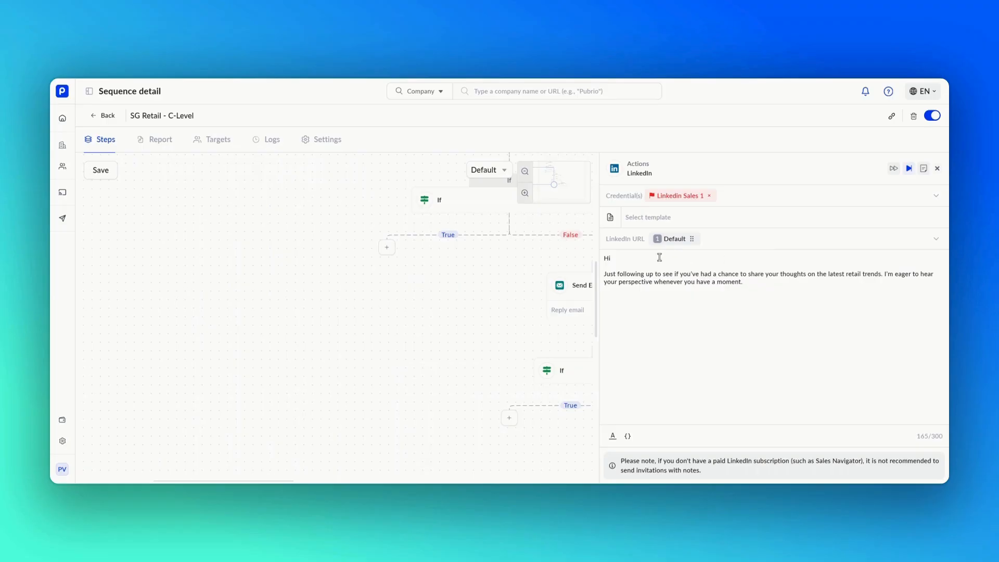
click(627, 436)
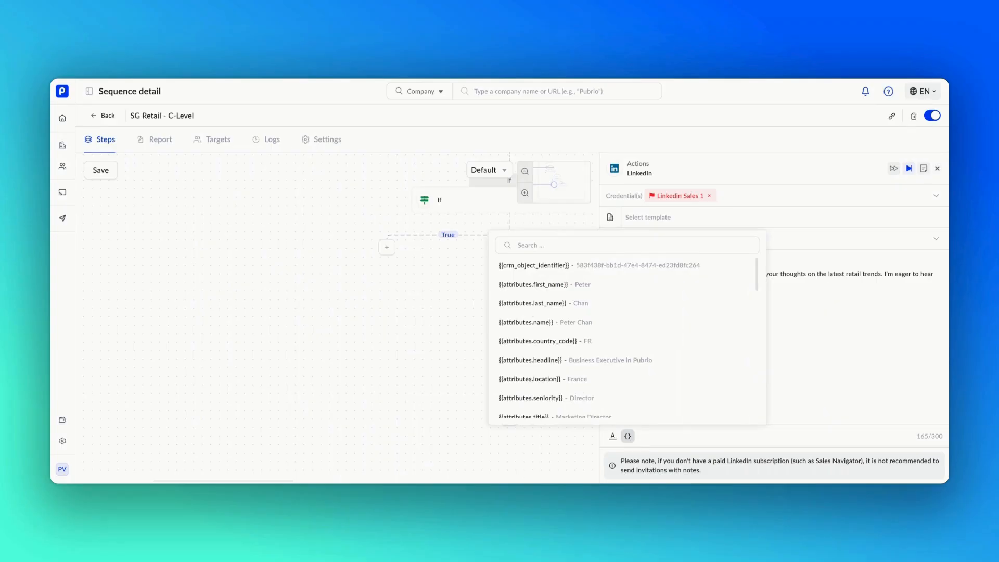
click(628, 285)
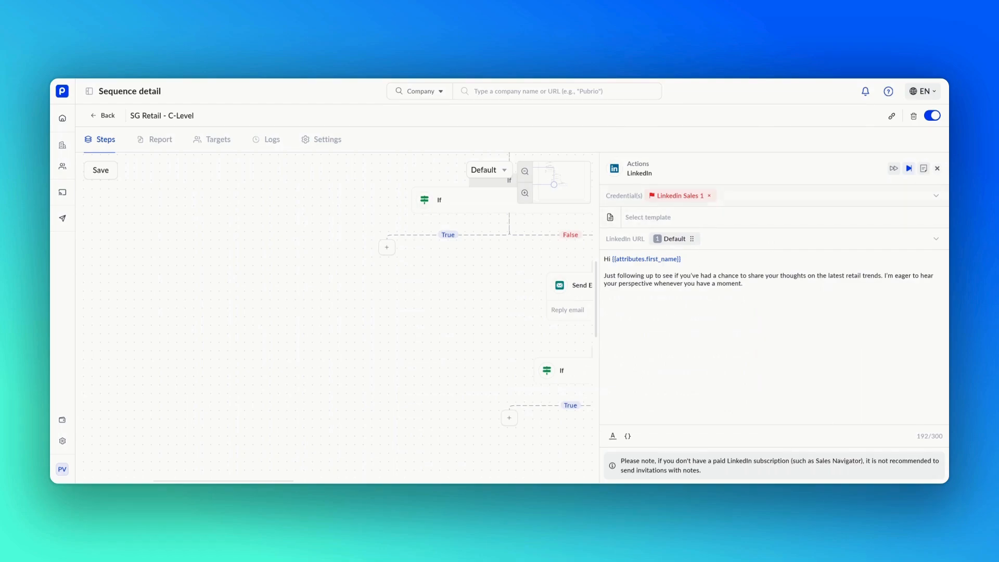
click(936, 168)
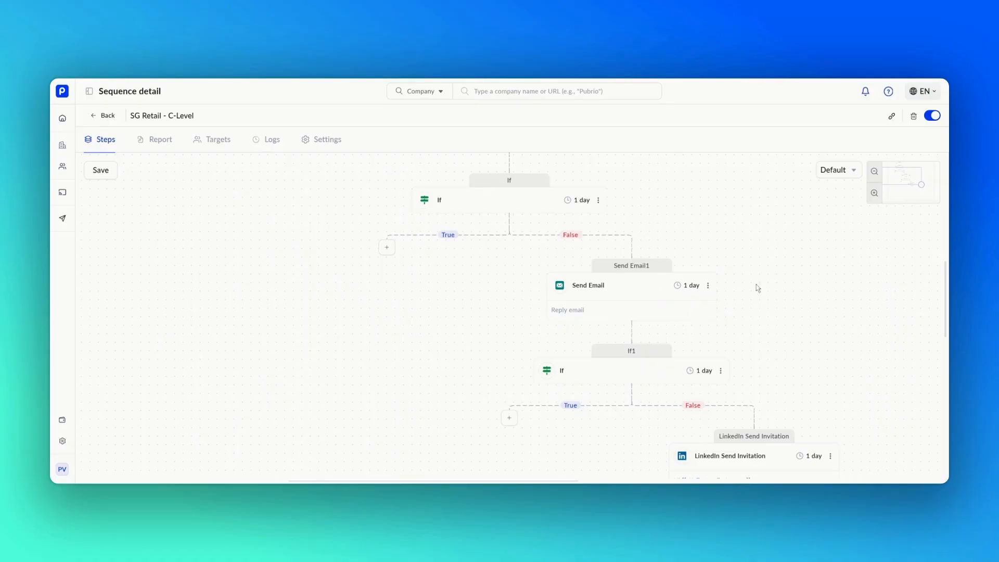
Step: Keep the first email's 1 day delay and set the first If's monitoring to 3 days
scroll(758, 288, up, 3)
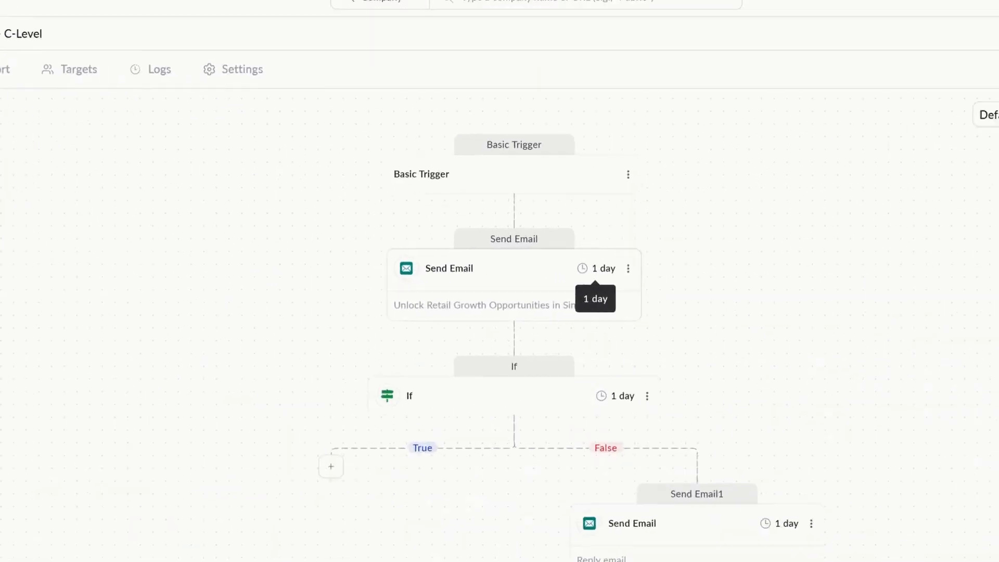
click(560, 276)
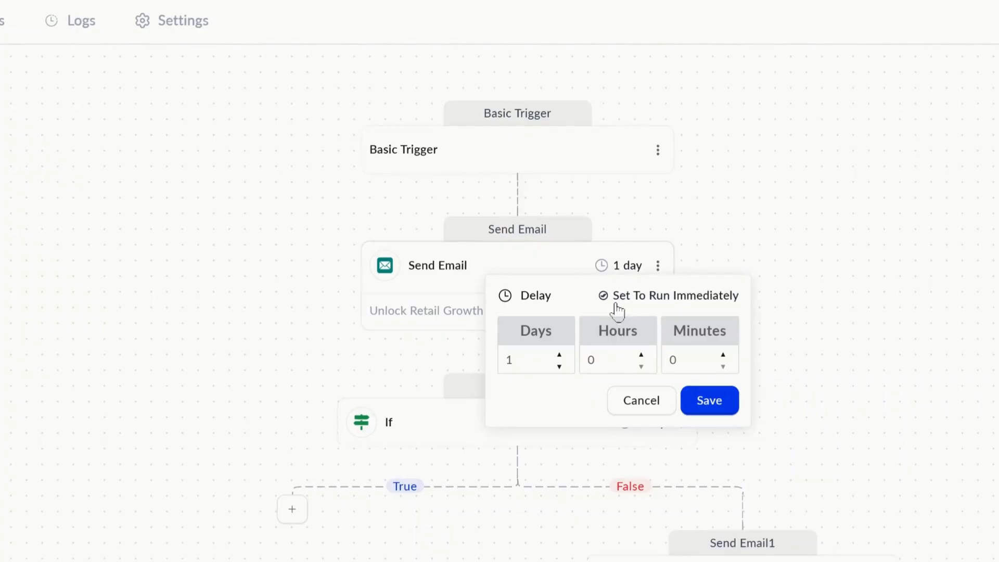
click(703, 401)
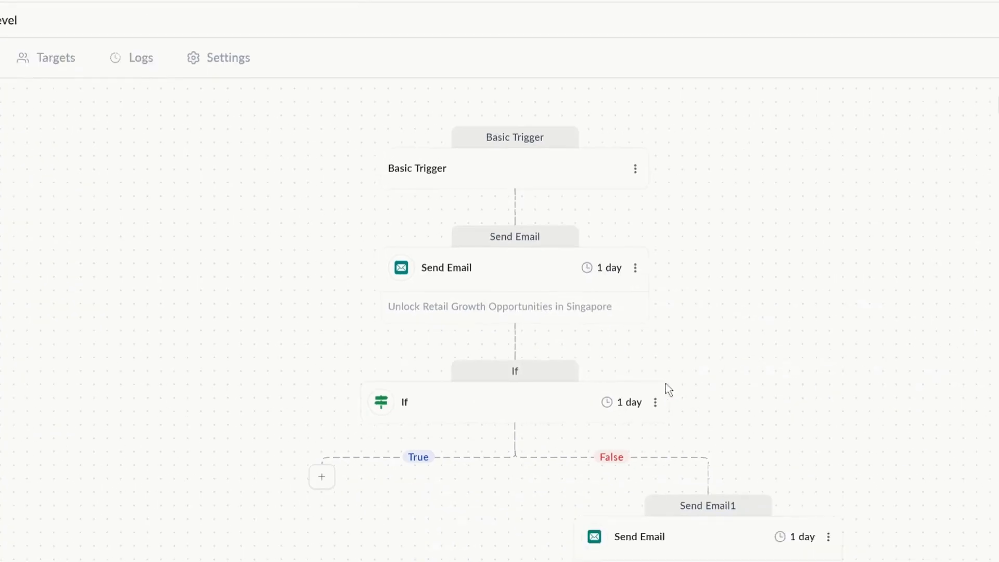
click(651, 422)
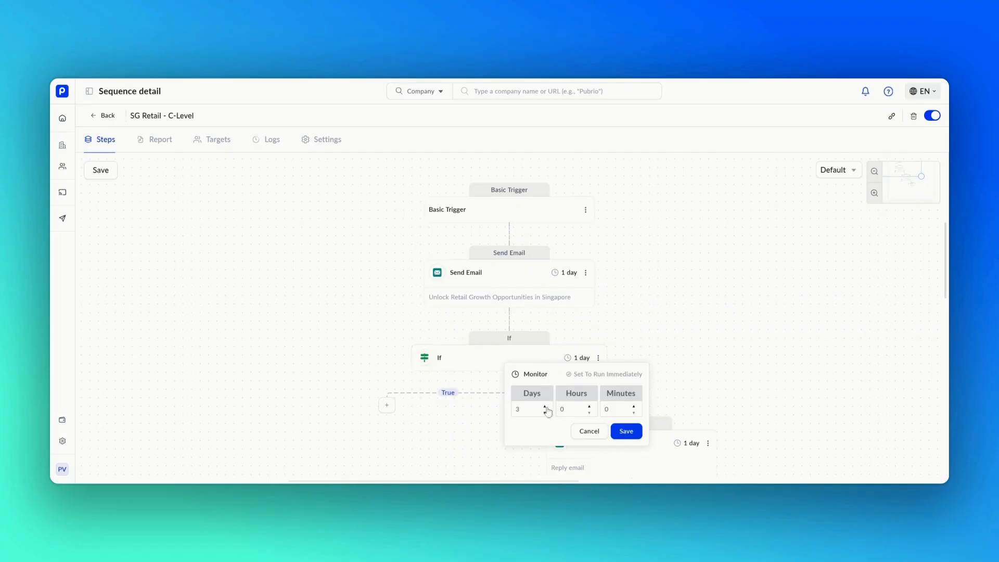
click(626, 432)
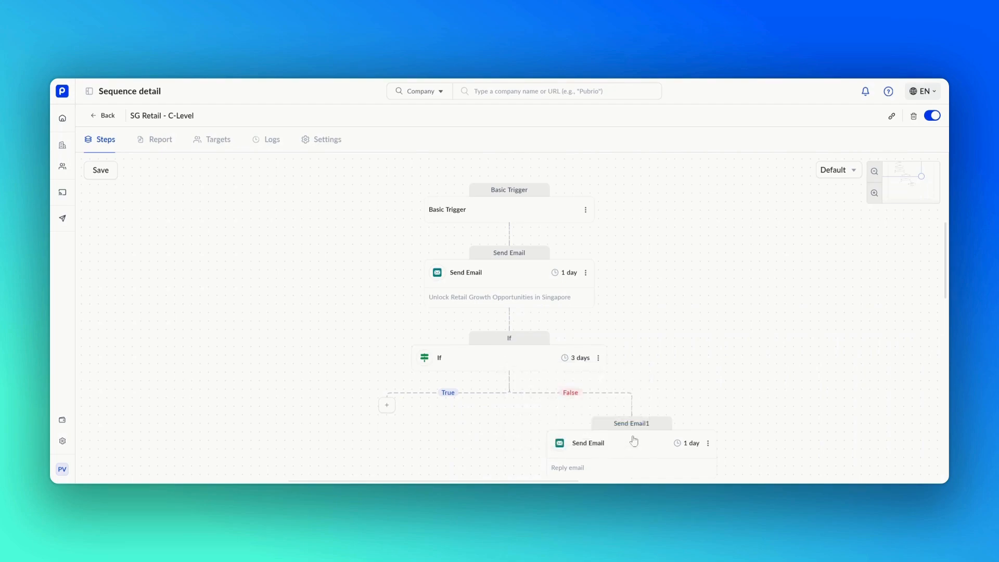
Step: Set the follow-up email Send Email1's delay to 0 days 3 hours
scroll(640, 416, down, 3)
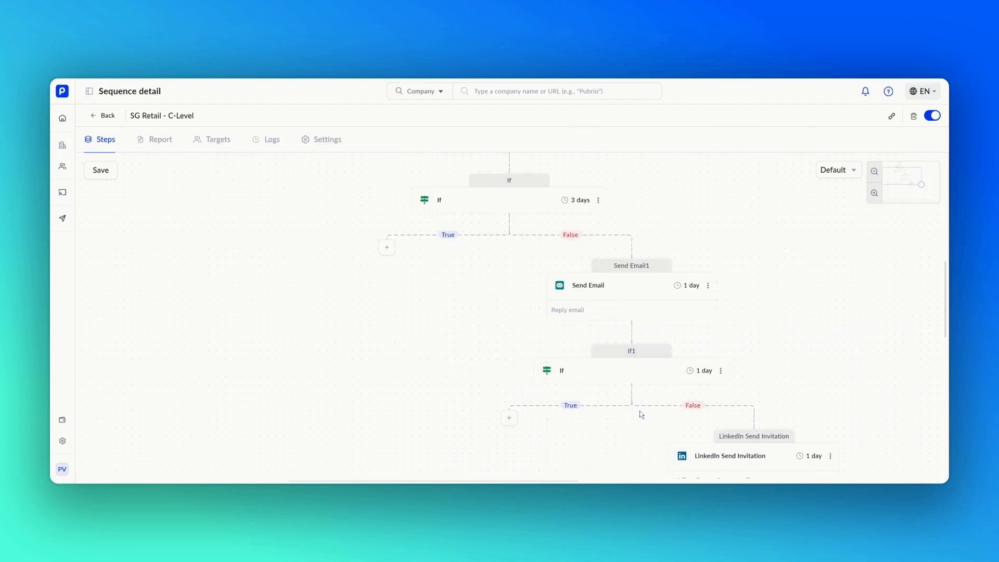
click(685, 286)
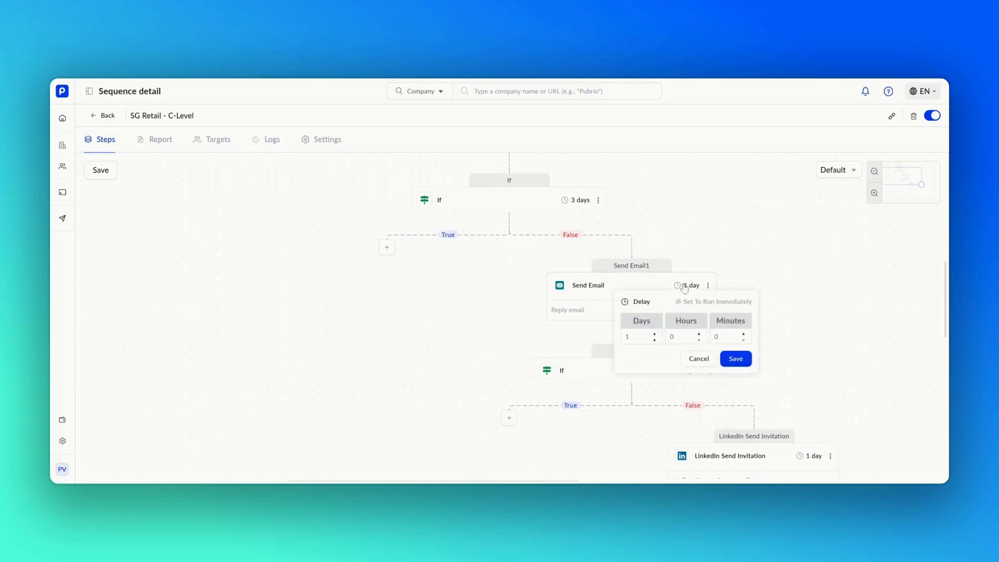
click(699, 335)
click(654, 341)
click(733, 359)
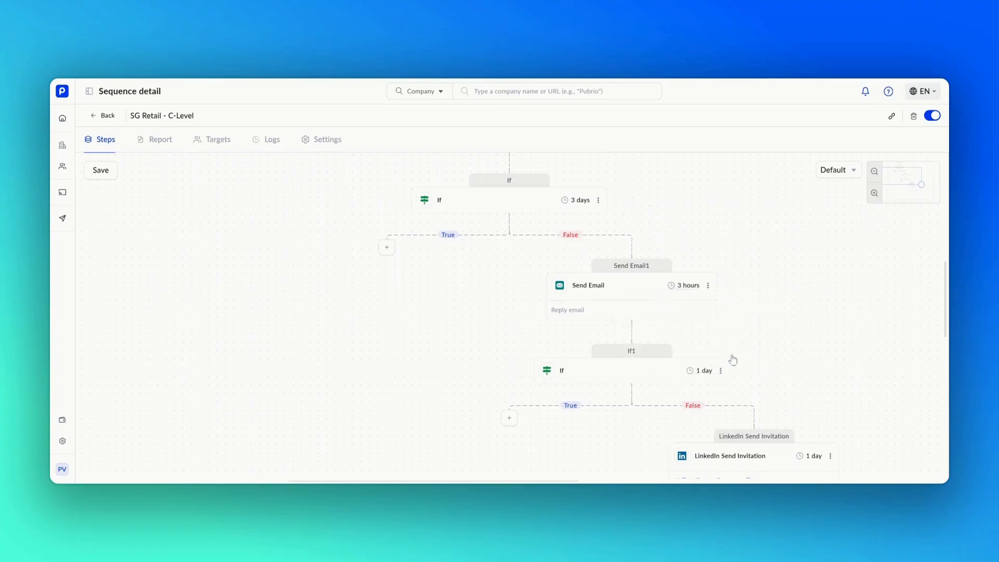
Step: Set If1's monitoring to 4 days, leaving the LinkedIn invitation delay unchanged
click(704, 371)
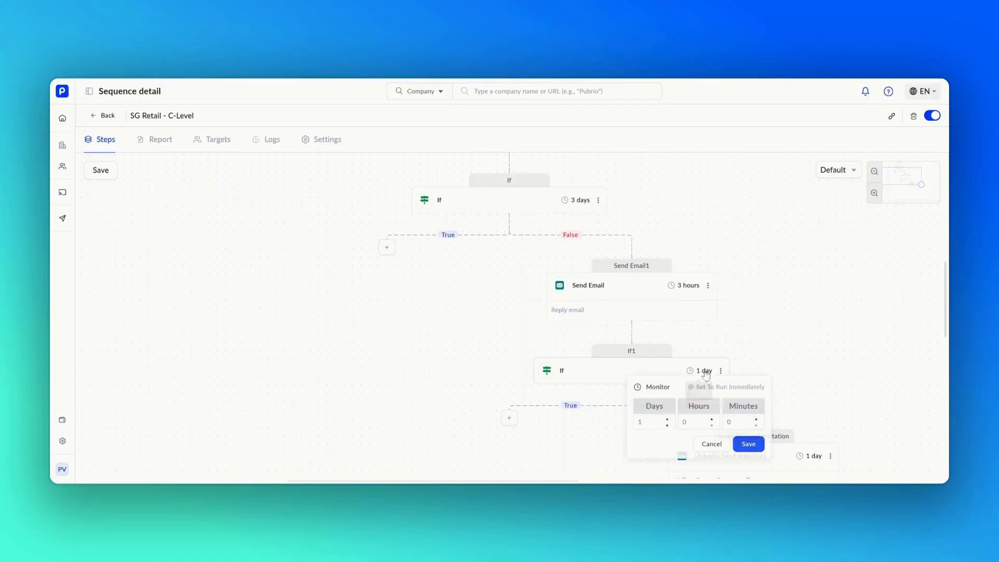
click(667, 419)
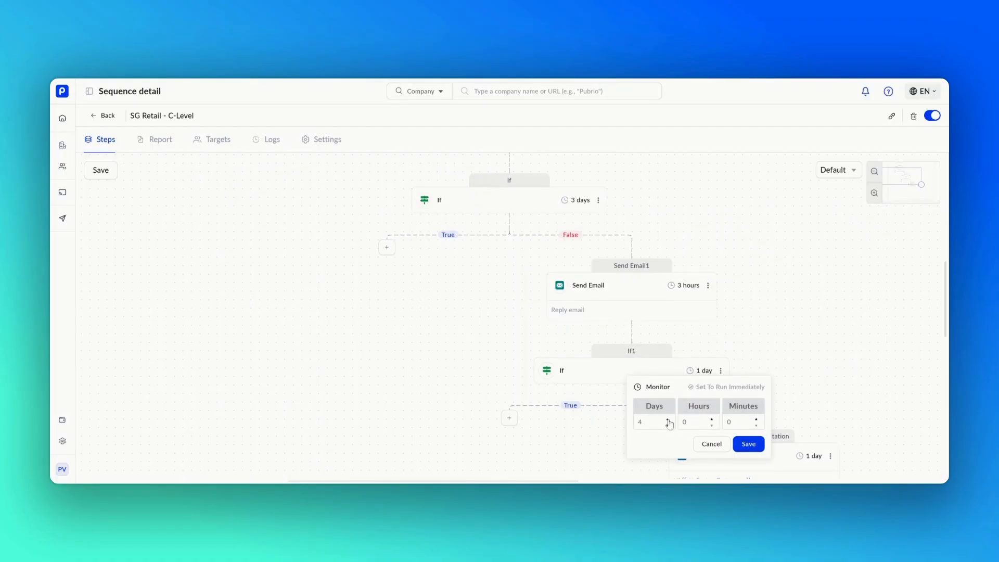
click(748, 445)
scroll(749, 437, down, 3)
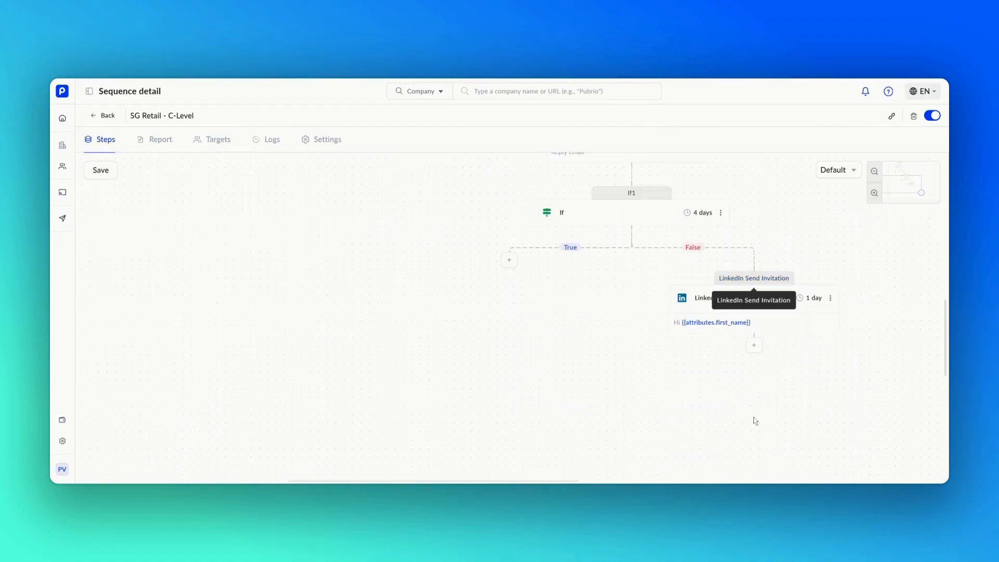
click(812, 301)
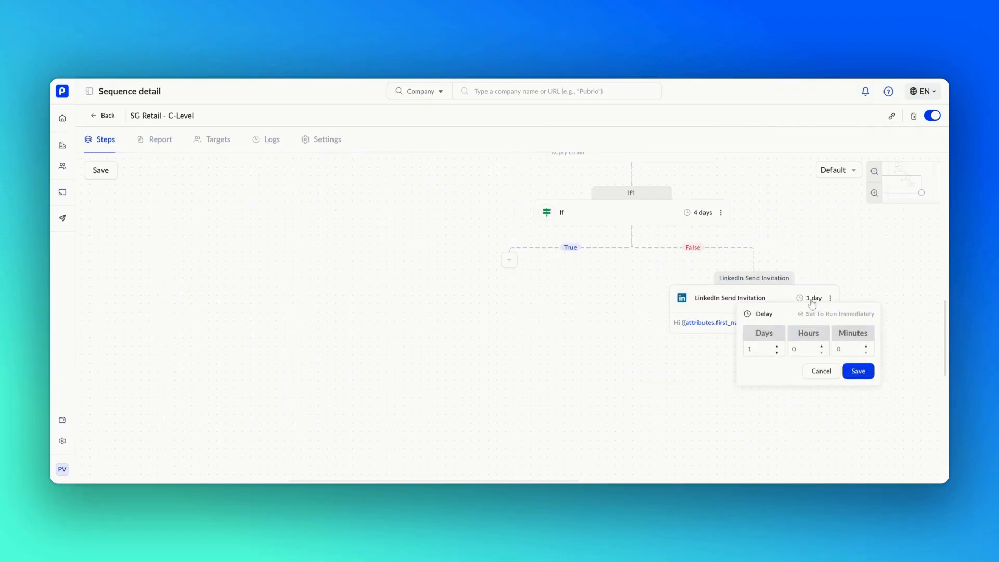
click(858, 372)
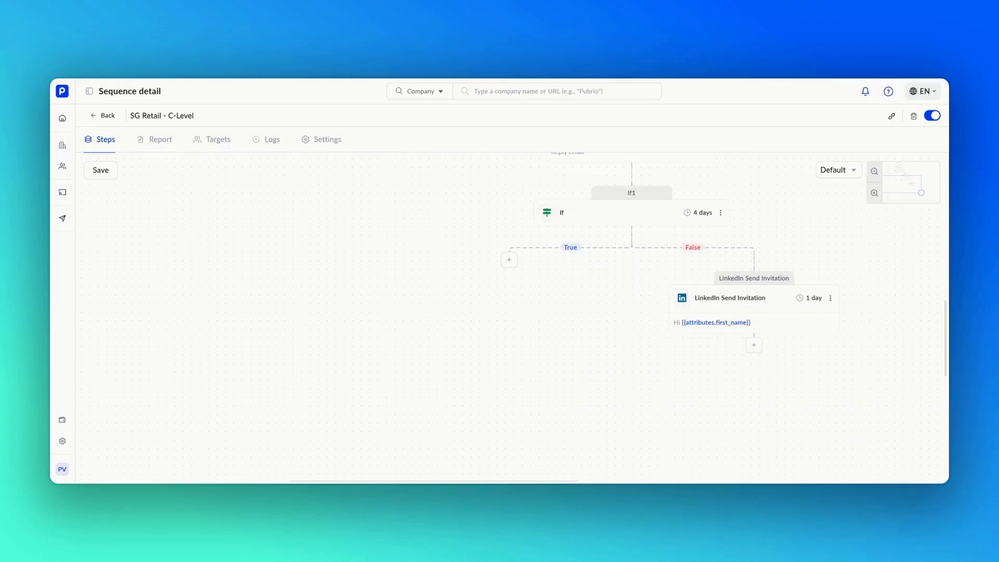
Step: Save the SG Retail - C-Level sequence with its new delays and monitoring periods
scroll(857, 375, up, 10)
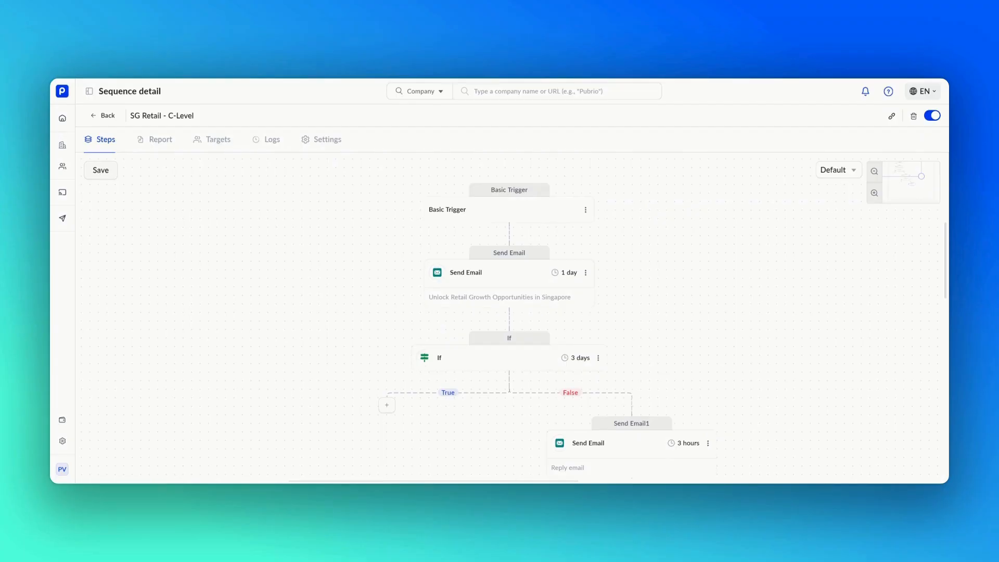
click(101, 170)
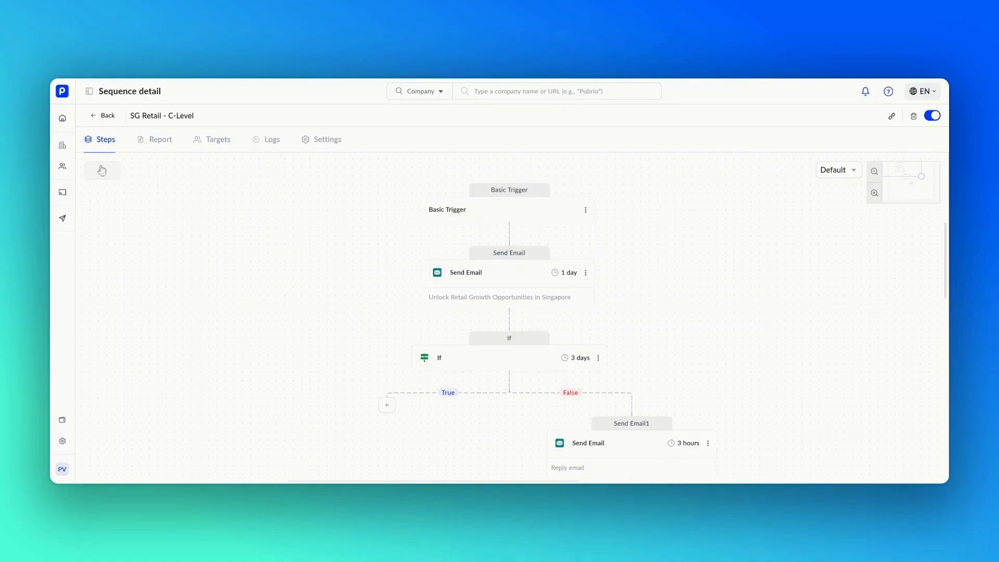